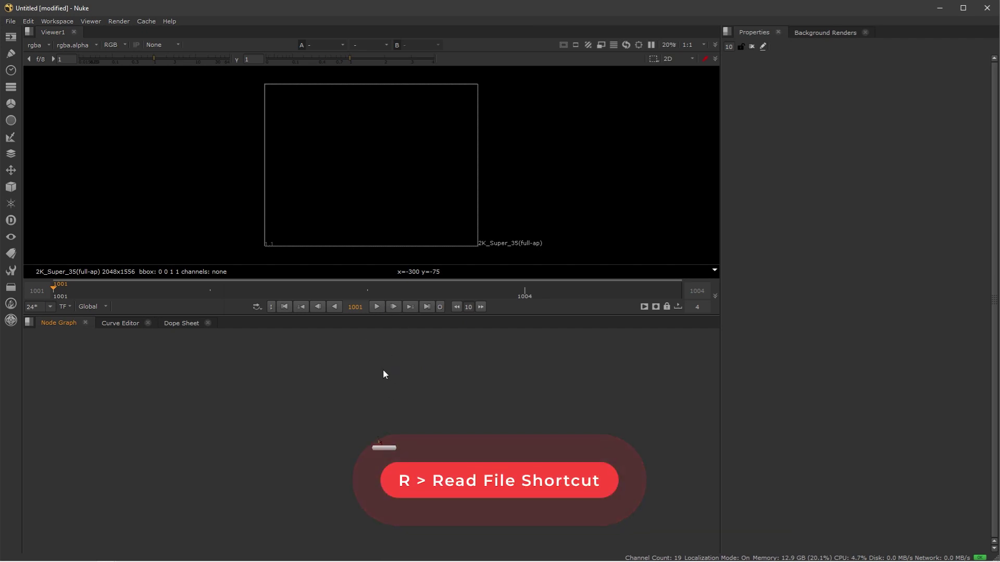
Step: Read in the cassowary_DISP.####.exr sequence (frames 1001–1004) as a Read node
{"action": "key", "text": "r"}
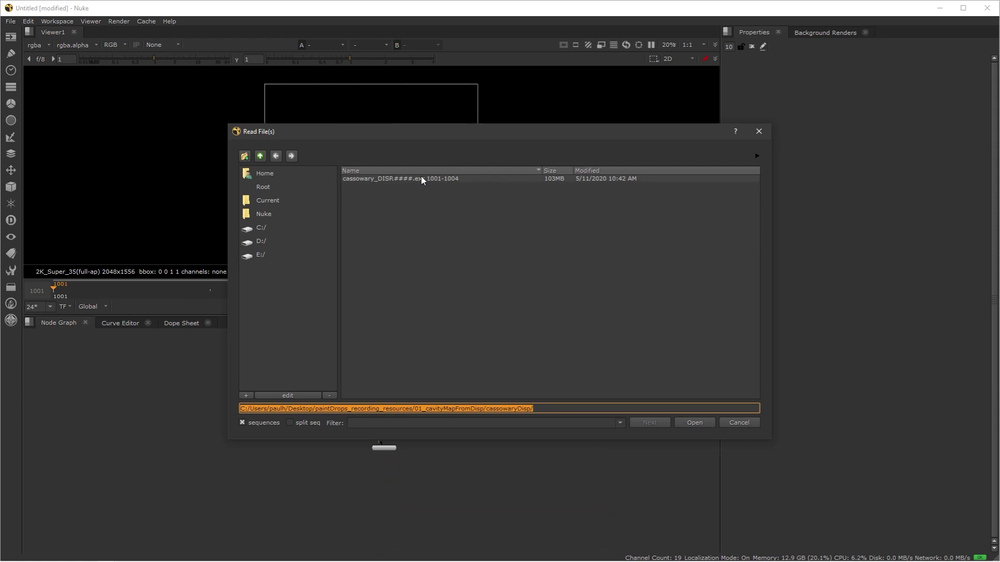
{"action": "left_click_drag", "start_coordinate": [408, 136], "coordinate": [387, 133]}
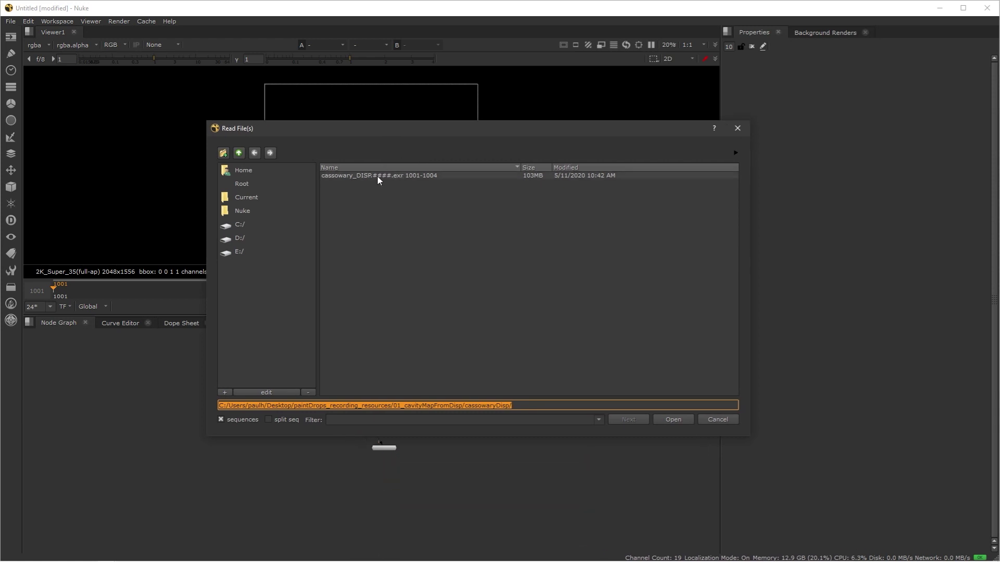
{"action": "left_click", "coordinate": [350, 179]}
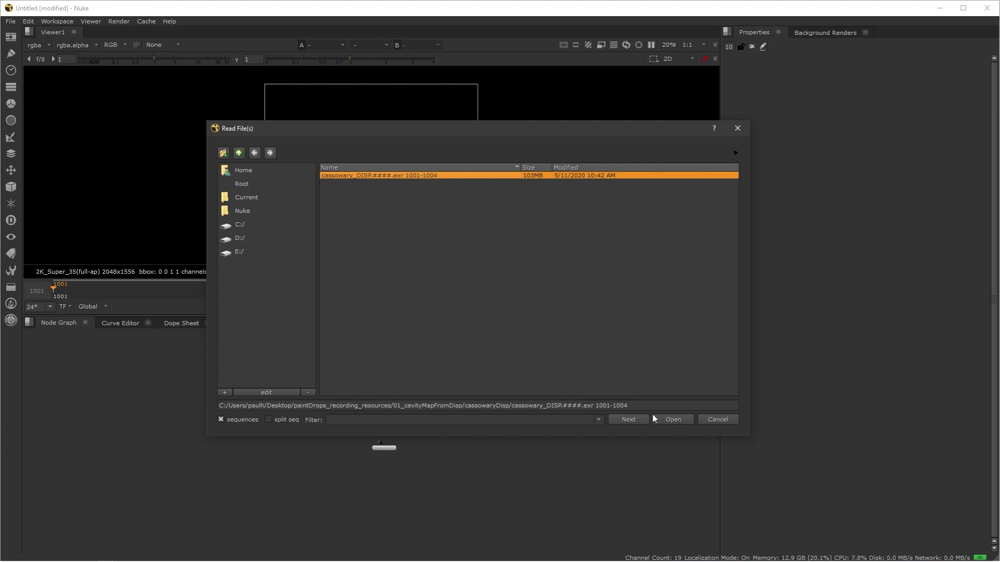
{"action": "left_click", "coordinate": [670, 420]}
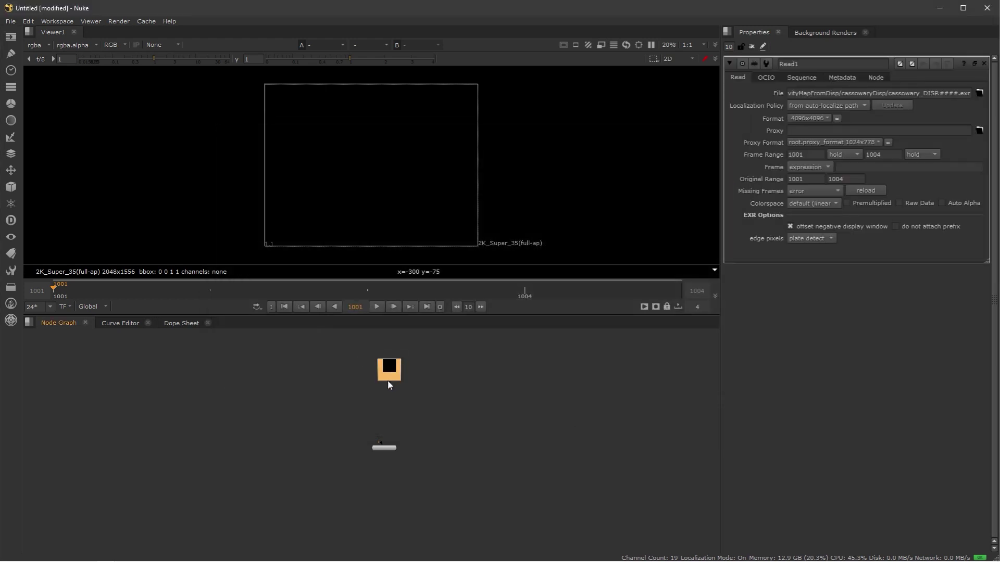
Step: Place Read1 above the viewer node and show its 4096x4096 frame in Viewer1
{"action": "left_click_drag", "start_coordinate": [394, 364], "coordinate": [396, 385]}
{"action": "key", "text": "1"}
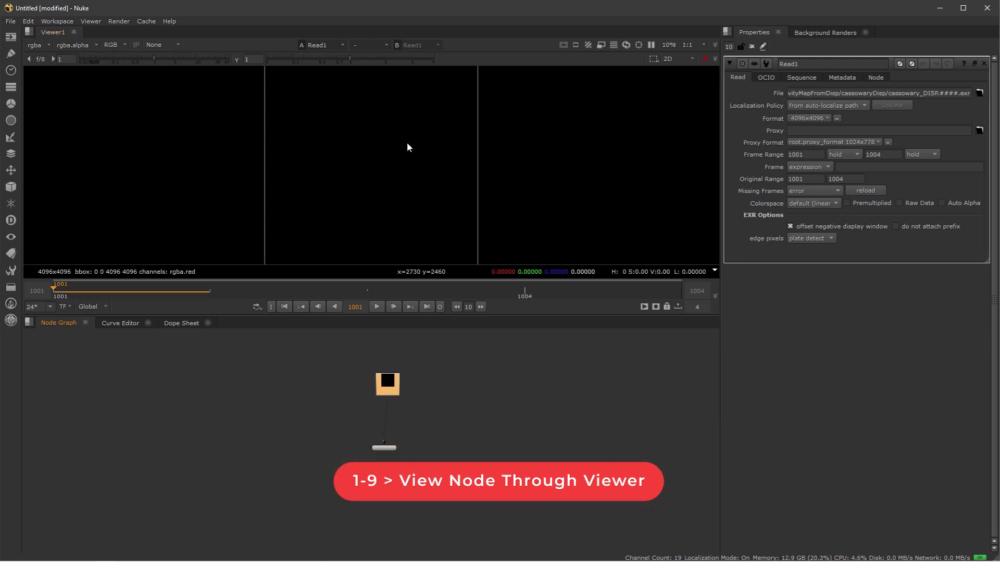
{"action": "scroll", "coordinate": [390, 143], "scroll_direction": "down", "scroll_amount": 4}
{"action": "scroll", "coordinate": [393, 129], "scroll_direction": "up", "scroll_amount": 3}
{"action": "scroll", "coordinate": [385, 127], "scroll_direction": "down", "scroll_amount": 2}
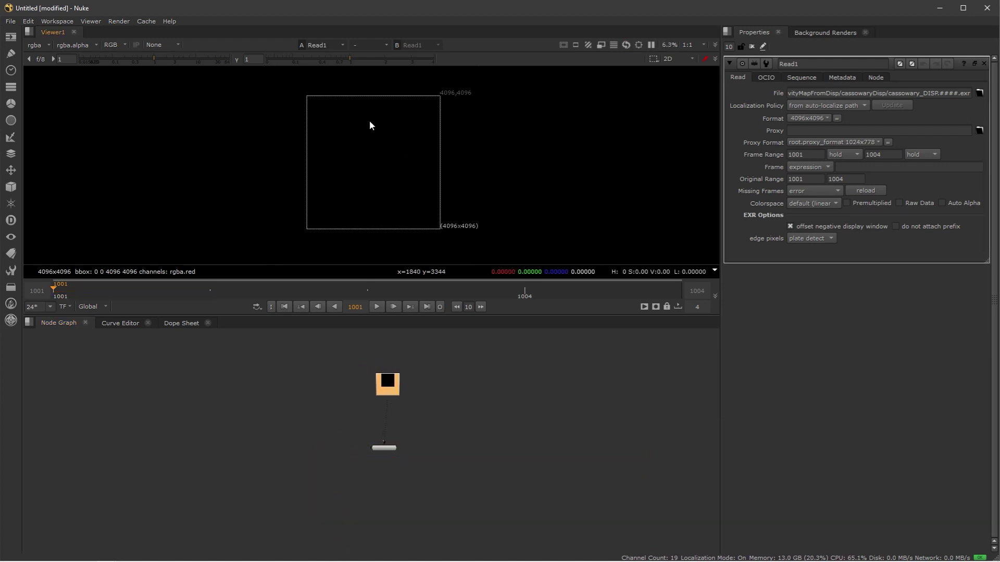
{"action": "scroll", "coordinate": [372, 123], "scroll_direction": "up", "scroll_amount": 1}
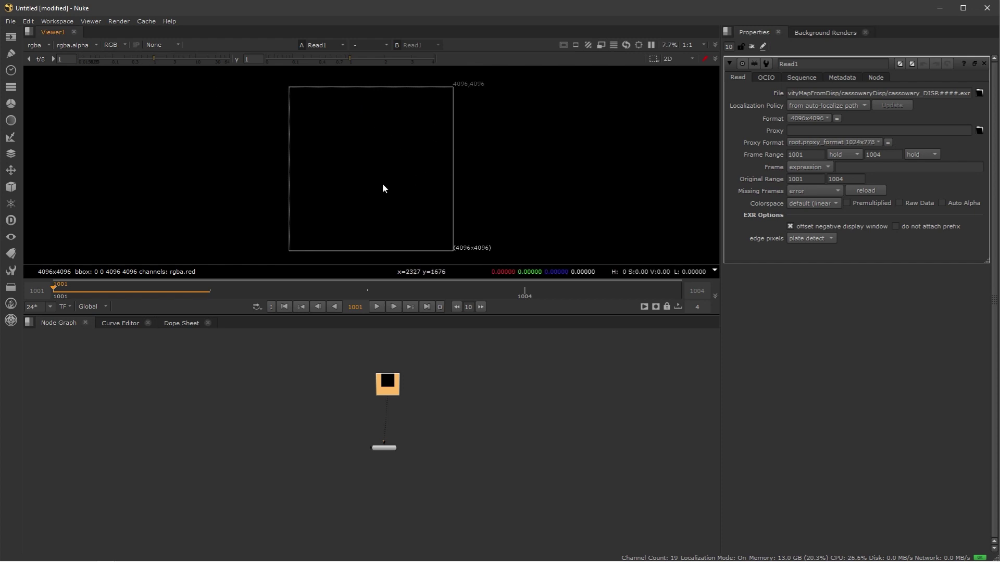
Step: Boost the viewer gain and set viewer gamma to 0.92, then zoom in on the red displacement
{"action": "left_click_drag", "start_coordinate": [153, 61], "coordinate": [200, 58]}
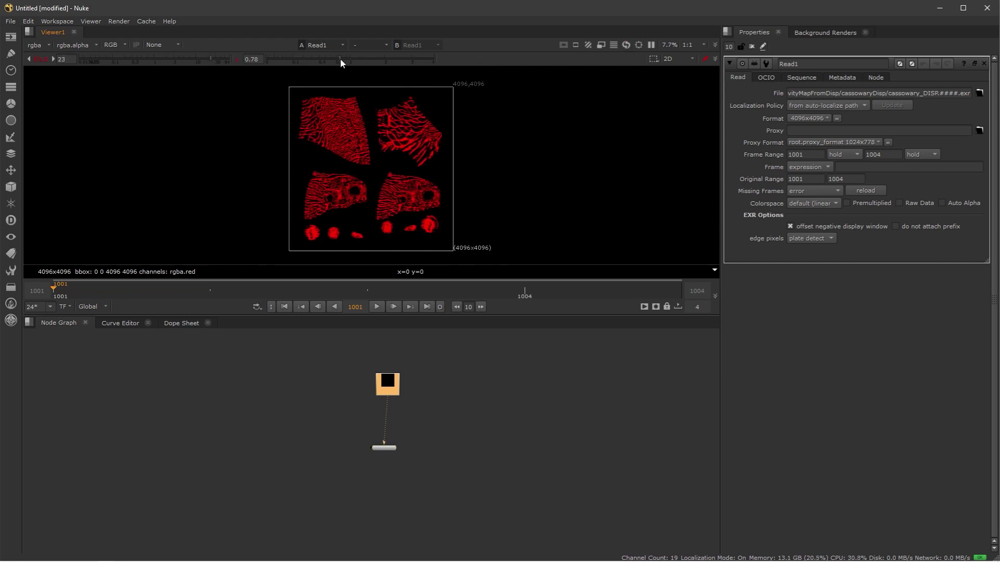
{"action": "mouse_move", "coordinate": [339, 58]}
{"action": "left_mouse_down"}
{"action": "mouse_move", "coordinate": [358, 58]}
{"action": "mouse_move", "coordinate": [350, 58]}
{"action": "left_mouse_up"}
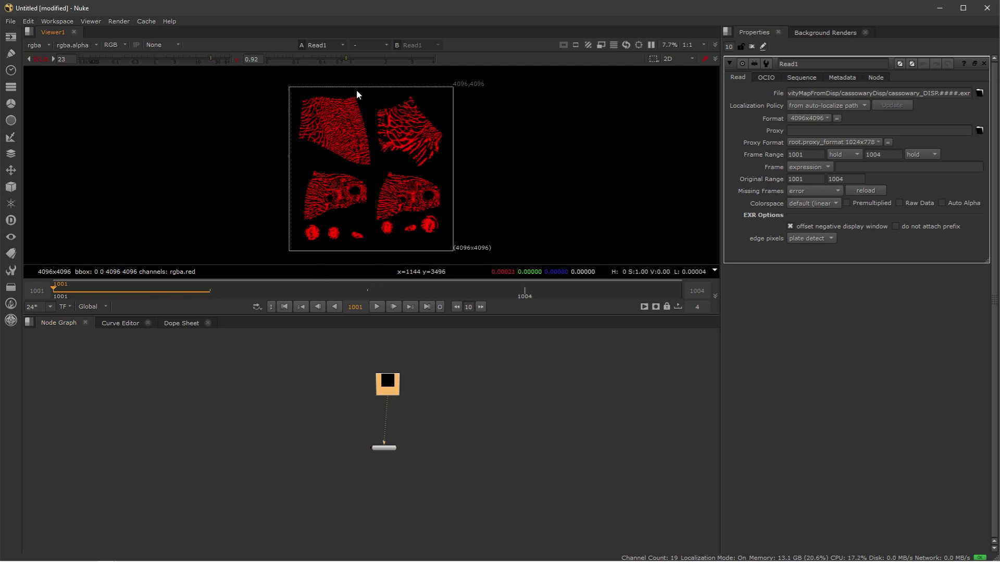
{"action": "scroll", "coordinate": [439, 213], "scroll_direction": "up", "scroll_amount": 3}
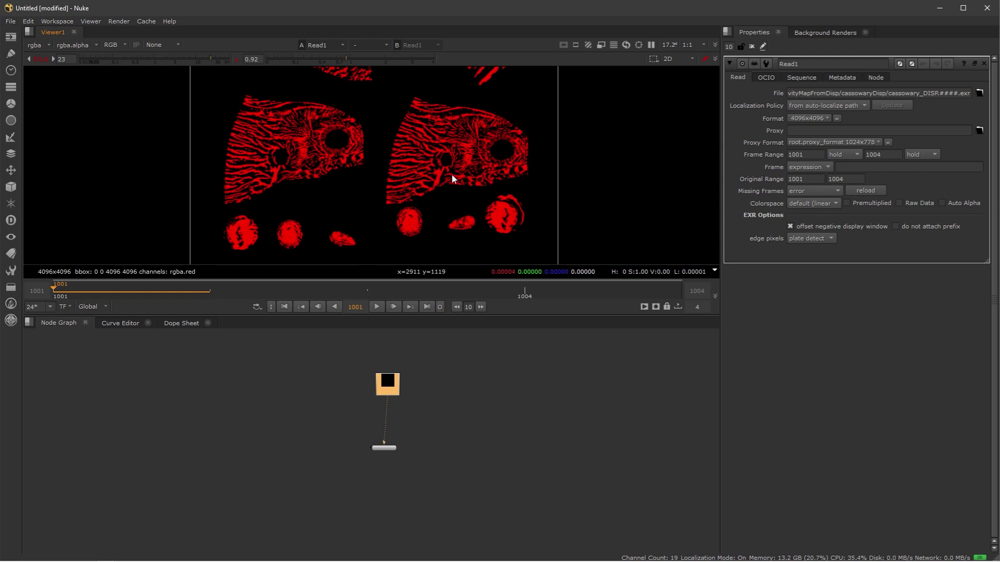
Step: Add a Shuffle node below Read1 that copies the red channel into RGB
{"action": "key", "text": "Tab"}
{"action": "type", "text": "shuffle"}
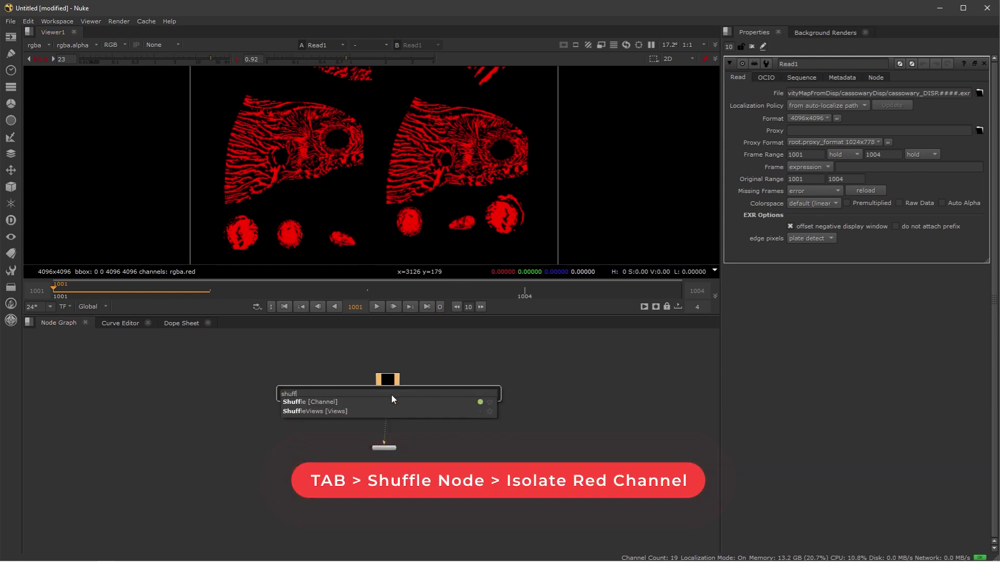
{"action": "key", "text": "Return"}
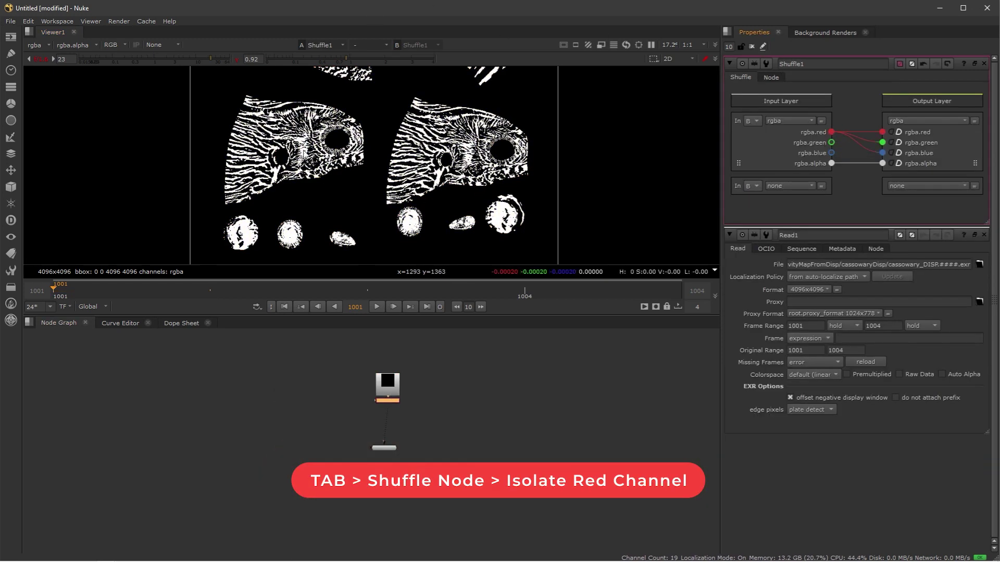
Step: Reset the viewer gamma and gain to defaults and tuck Shuffle1 under Read1
{"action": "left_click", "coordinate": [238, 60]}
{"action": "left_click", "coordinate": [42, 60]}
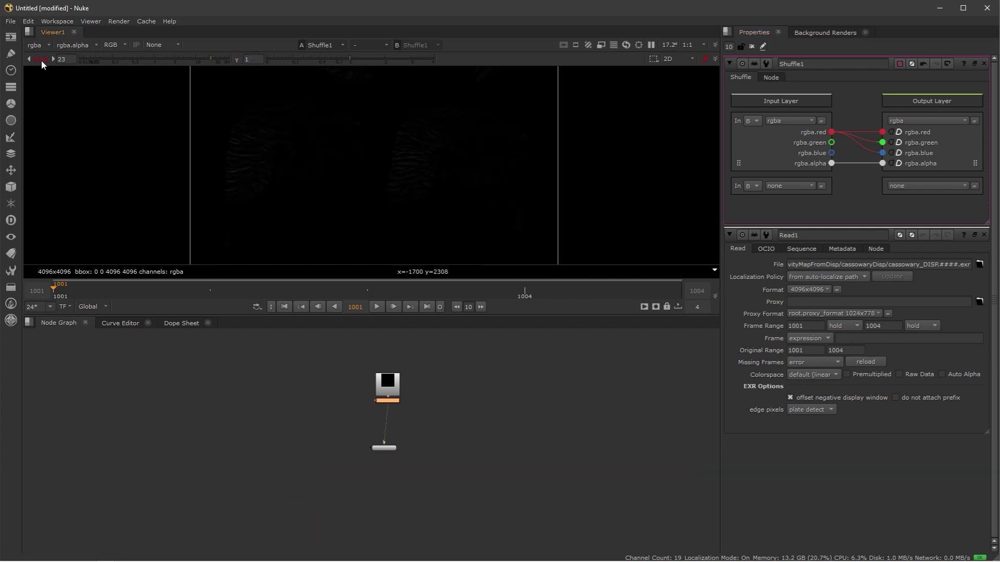
{"action": "key", "text": "f"}
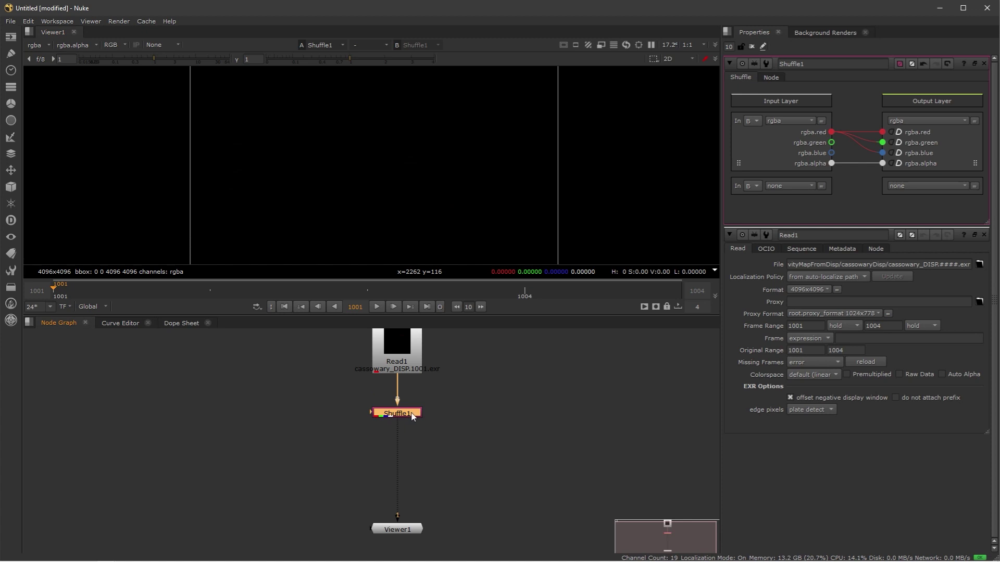
{"action": "left_click_drag", "start_coordinate": [411, 417], "coordinate": [425, 404]}
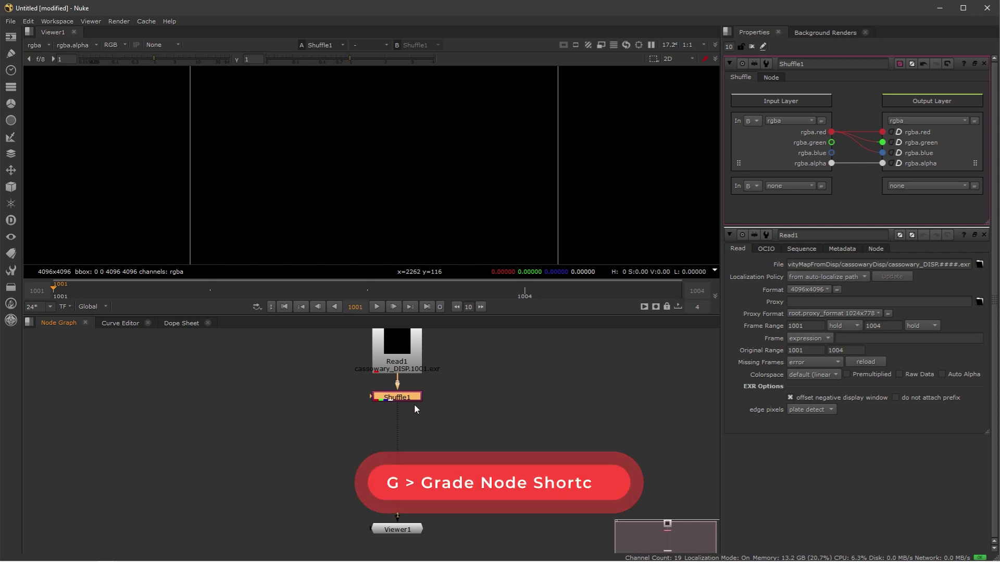
Step: Add Grade1 under Shuffle1 and delete the accidental extra Grade2 node
{"action": "key", "text": "Tab"}
{"action": "type", "text": "grade"}
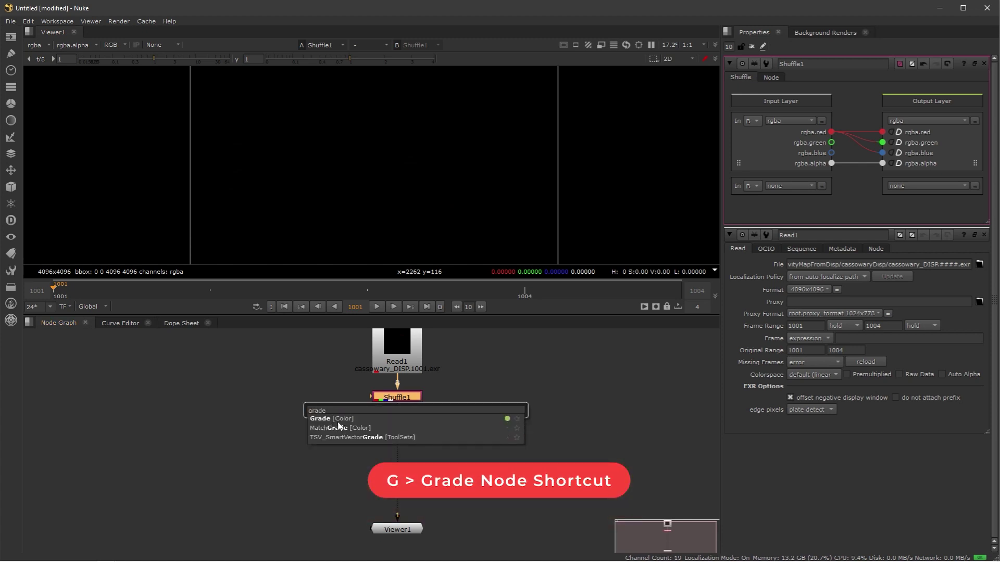
{"action": "key", "text": "Return"}
{"action": "left_click", "coordinate": [470, 397]}
{"action": "key", "text": "g"}
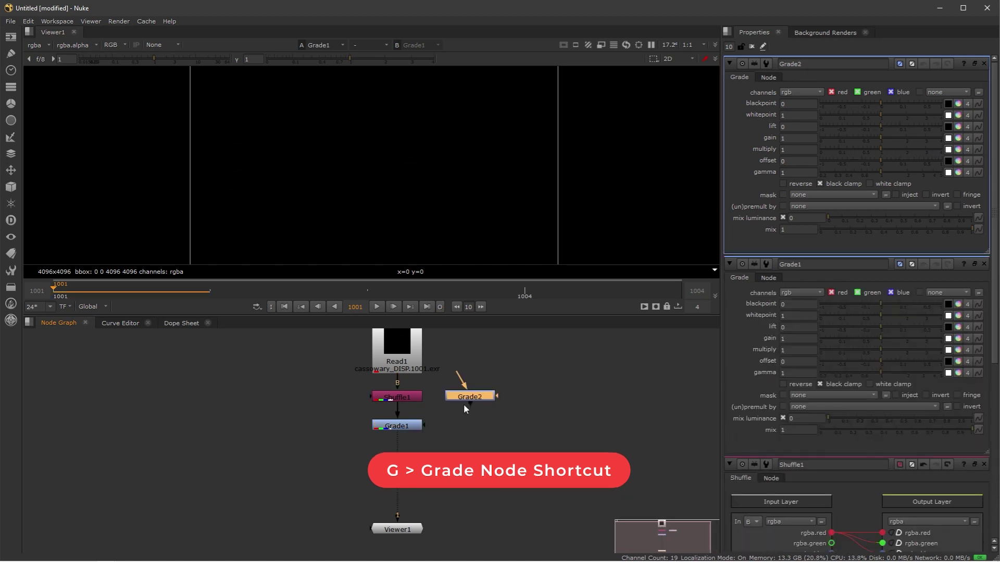
{"action": "key", "text": "Delete"}
{"action": "left_click", "coordinate": [407, 422]}
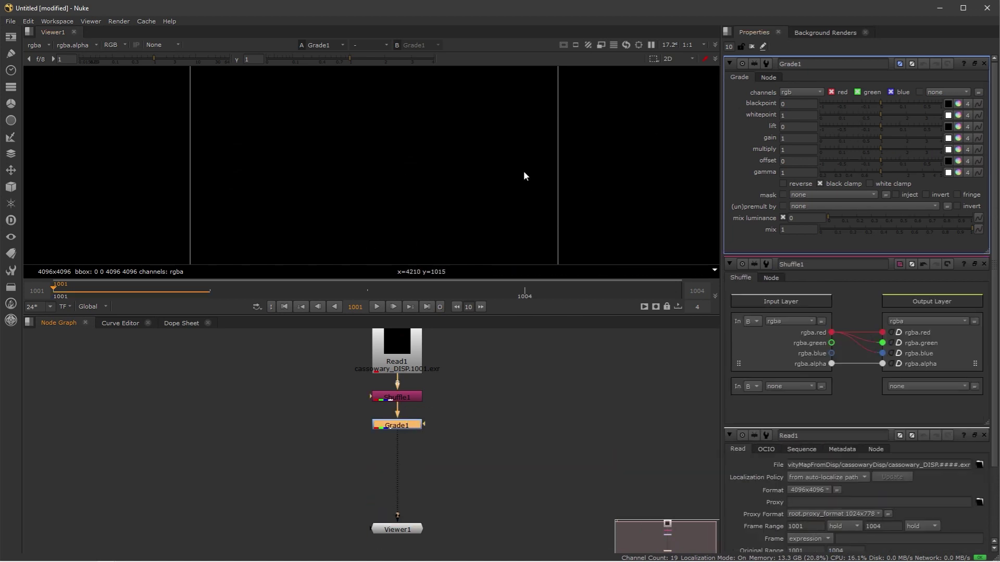
Step: Raise Grade1's lift to 0.17 and lower its whitepoint to 0.004
{"action": "scroll", "coordinate": [404, 156], "scroll_direction": "down", "scroll_amount": 5}
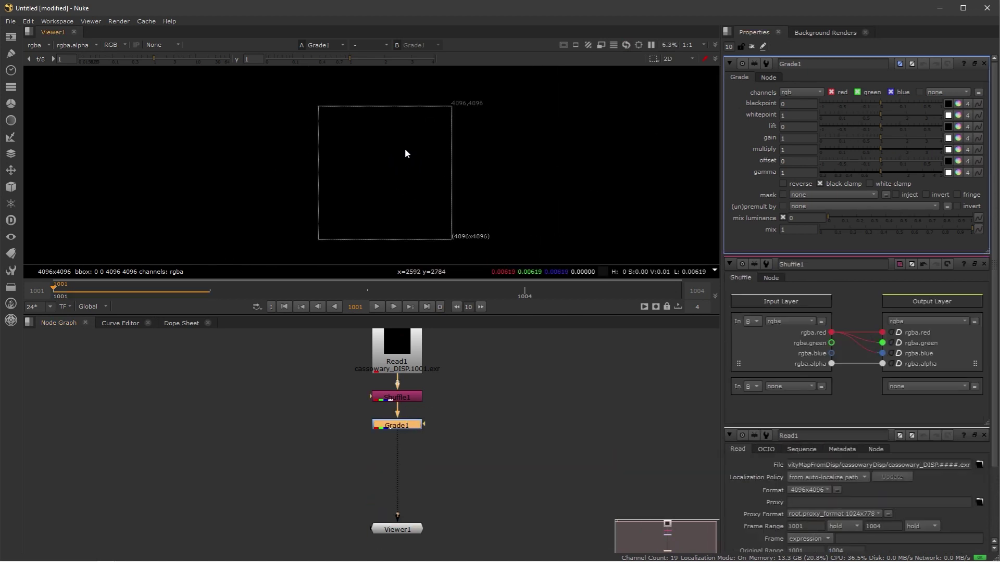
{"action": "scroll", "coordinate": [404, 151], "scroll_direction": "up", "scroll_amount": 2}
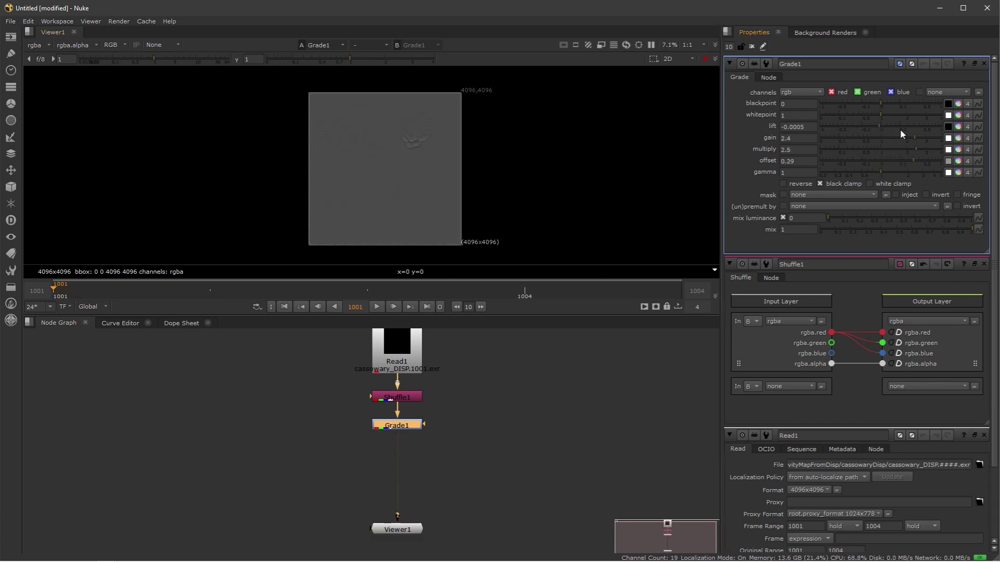
{"action": "left_click_drag", "start_coordinate": [879, 125], "coordinate": [906, 125]}
{"action": "scroll", "coordinate": [404, 168], "scroll_direction": "up", "scroll_amount": 6}
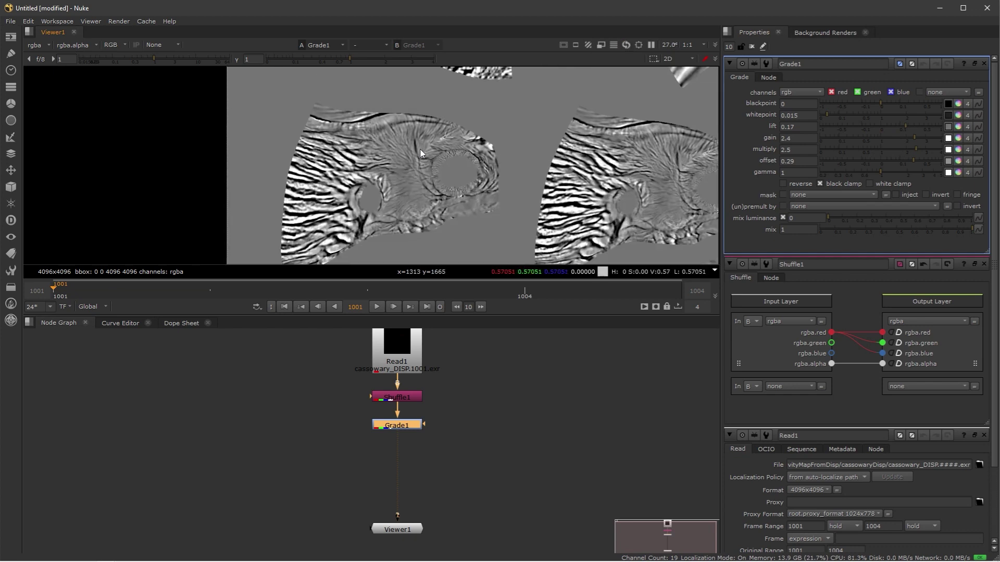
{"action": "middle_click_drag", "start_coordinate": [479, 158], "coordinate": [363, 213]}
{"action": "middle_click_drag", "start_coordinate": [437, 121], "coordinate": [414, 156]}
{"action": "left_click_drag", "start_coordinate": [828, 115], "coordinate": [821, 114]}
Step: Pan and zoom across the head and other UV pieces to check the black-and-white cavity pattern
{"action": "middle_click_drag", "start_coordinate": [412, 230], "coordinate": [446, 59]}
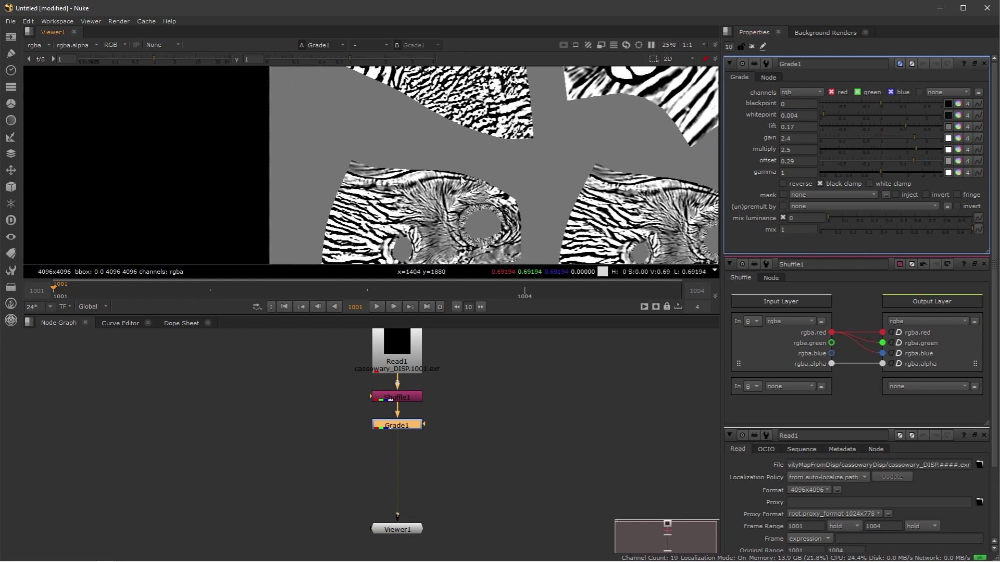
{"action": "middle_click_drag", "start_coordinate": [557, 202], "coordinate": [435, 173]}
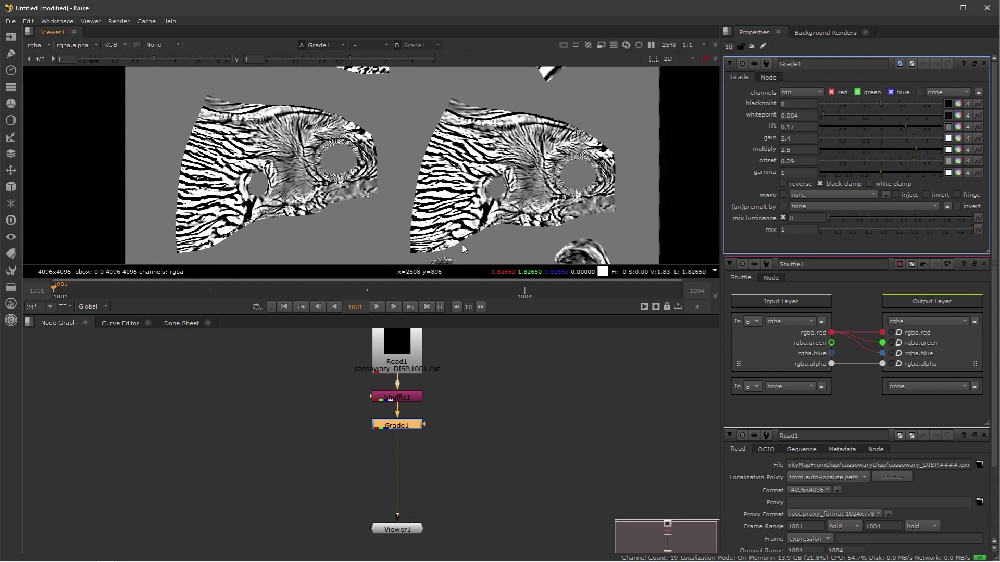
{"action": "mouse_move", "coordinate": [318, 178]}
{"action": "middle_mouse_down"}
{"action": "mouse_move", "coordinate": [287, 109]}
{"action": "mouse_move", "coordinate": [312, 180]}
{"action": "middle_mouse_up"}
{"action": "scroll", "coordinate": [439, 154], "scroll_direction": "up", "scroll_amount": 2}
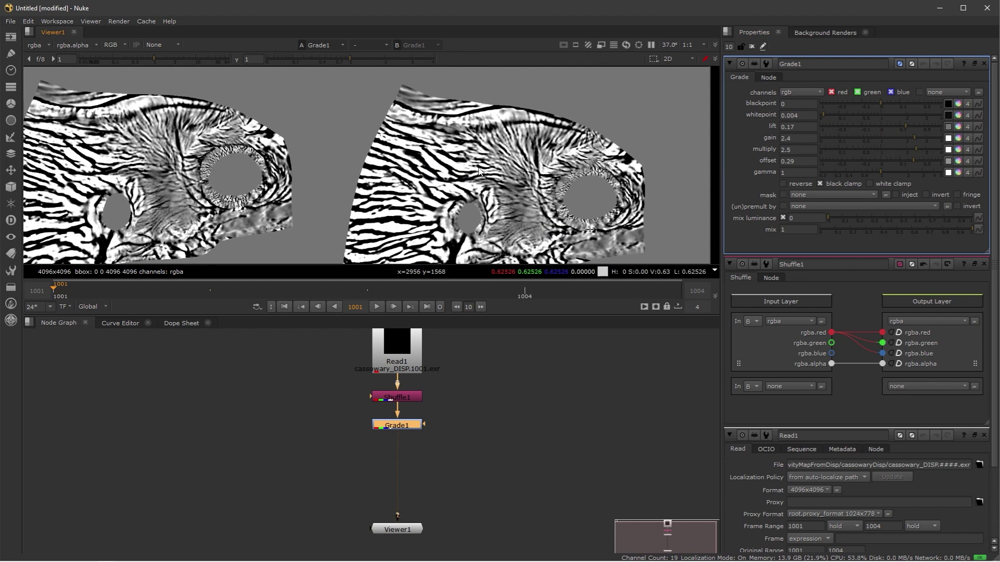
{"action": "middle_click_drag", "start_coordinate": [496, 217], "coordinate": [498, 166]}
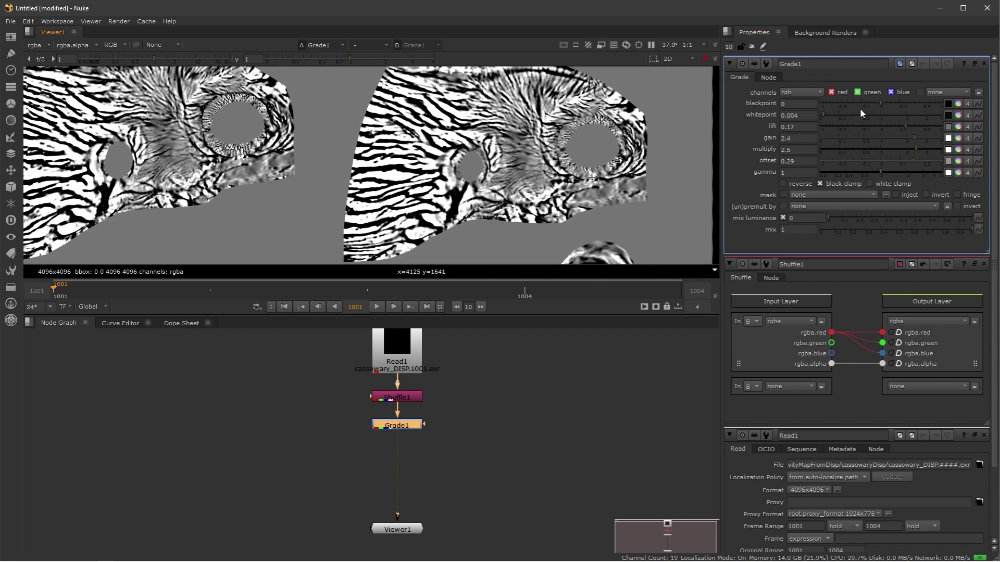
{"action": "middle_click_drag", "start_coordinate": [345, 139], "coordinate": [321, 169]}
{"action": "scroll", "coordinate": [371, 137], "scroll_direction": "up", "scroll_amount": 3}
{"action": "scroll", "coordinate": [359, 179], "scroll_direction": "down", "scroll_amount": 3}
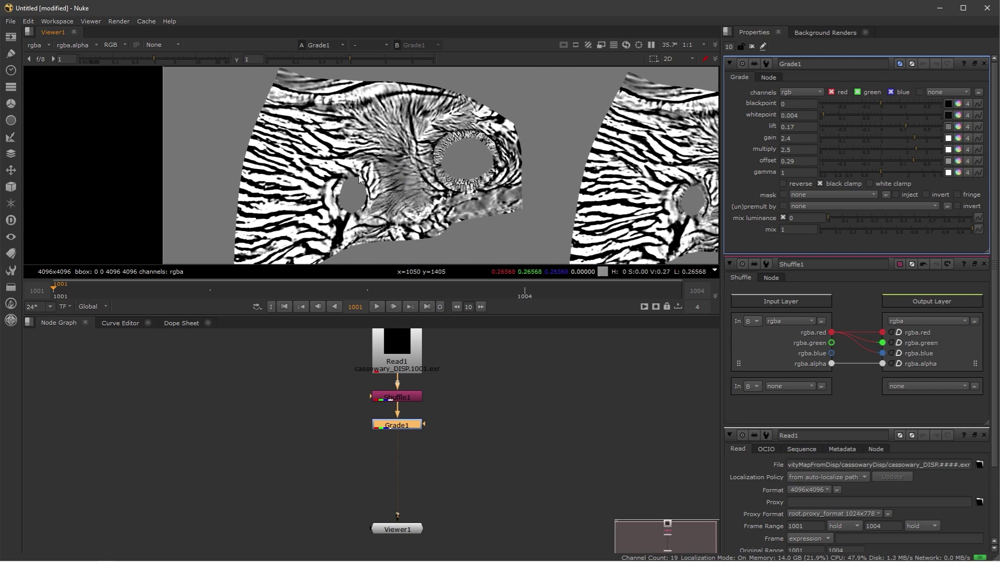
{"action": "scroll", "coordinate": [359, 178], "scroll_direction": "up", "scroll_amount": 2}
{"action": "scroll", "coordinate": [428, 145], "scroll_direction": "down", "scroll_amount": 4}
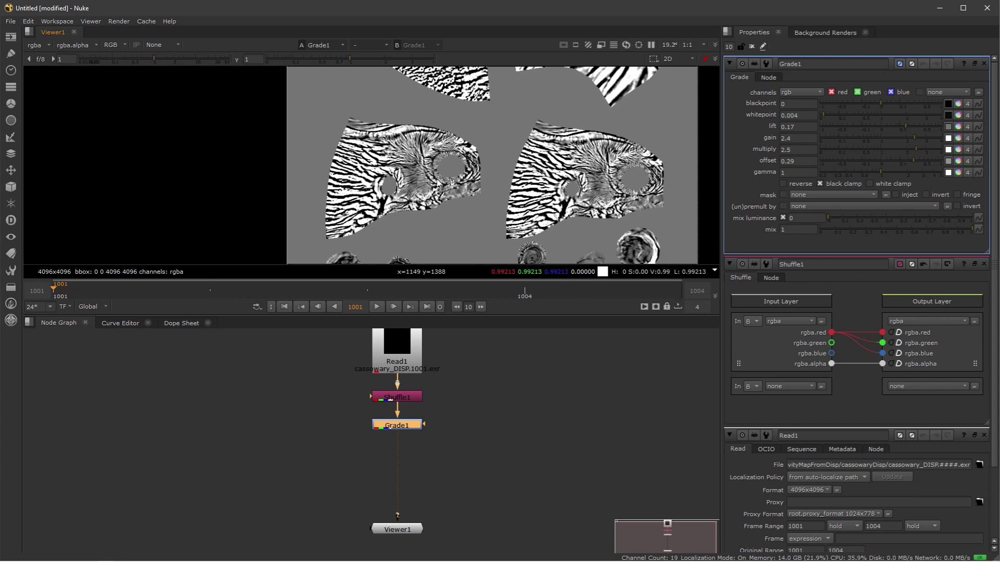
{"action": "middle_click_drag", "start_coordinate": [443, 91], "coordinate": [365, 208]}
{"action": "scroll", "coordinate": [339, 123], "scroll_direction": "up", "scroll_amount": 3}
{"action": "scroll", "coordinate": [573, 216], "scroll_direction": "down", "scroll_amount": 2}
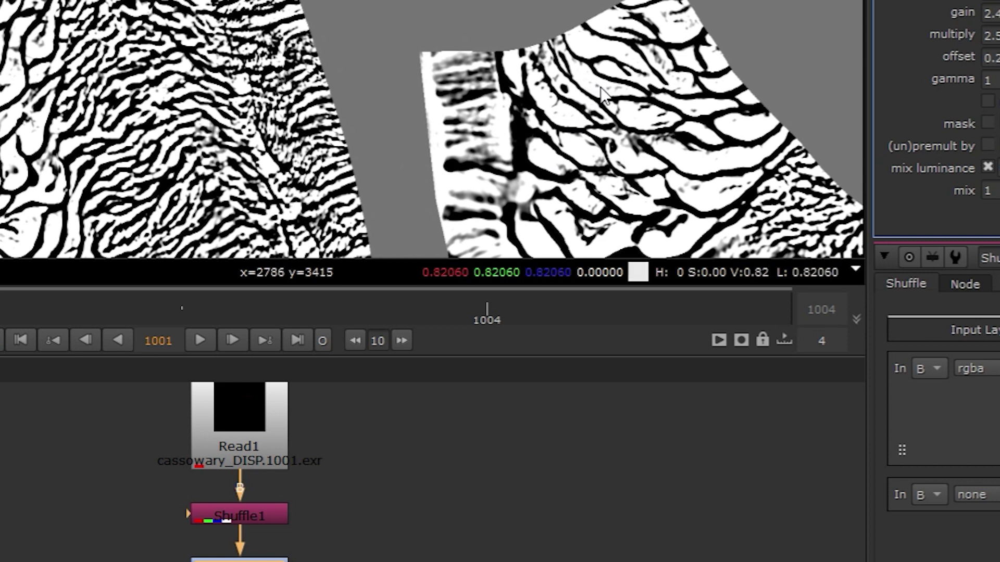
{"action": "key", "text": "g"}
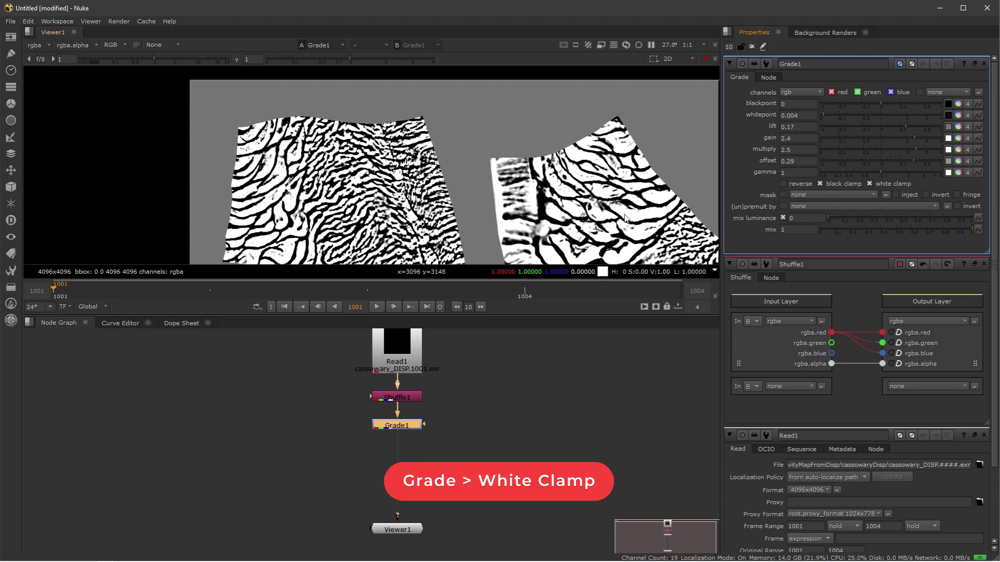
Step: Enable White Clamp on Grade1, test a Blur node and undo it, then reselect Grade1
{"action": "left_click", "coordinate": [870, 183]}
{"action": "scroll", "coordinate": [330, 436], "scroll_direction": "up", "scroll_amount": 1}
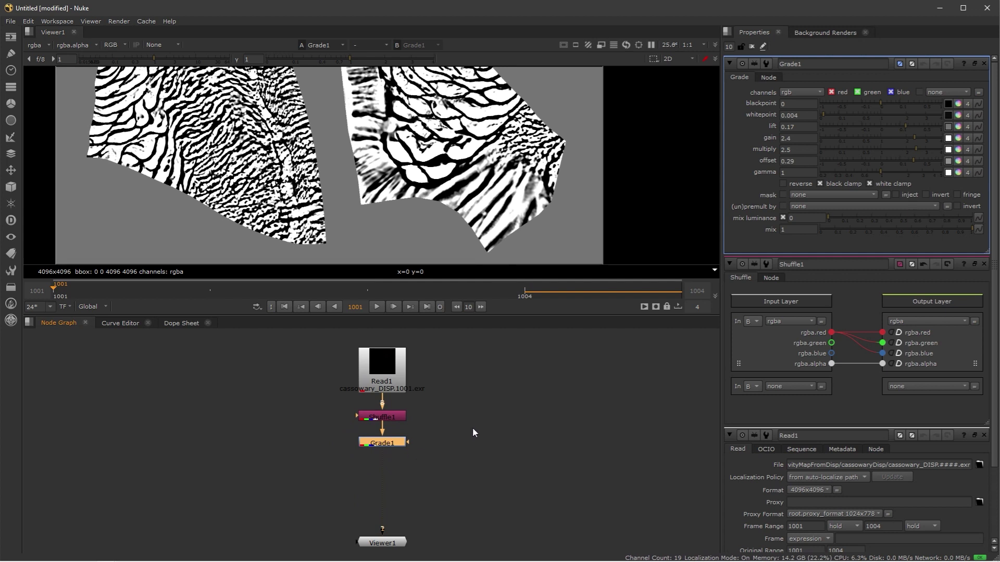
{"action": "key", "text": "Tab"}
{"action": "type", "text": "blur"}
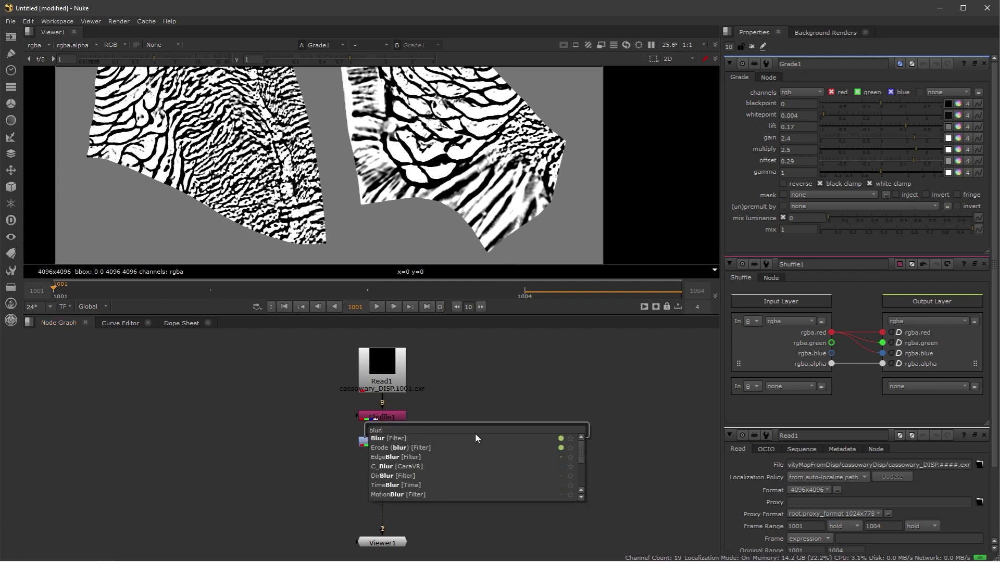
{"action": "key", "text": "Return"}
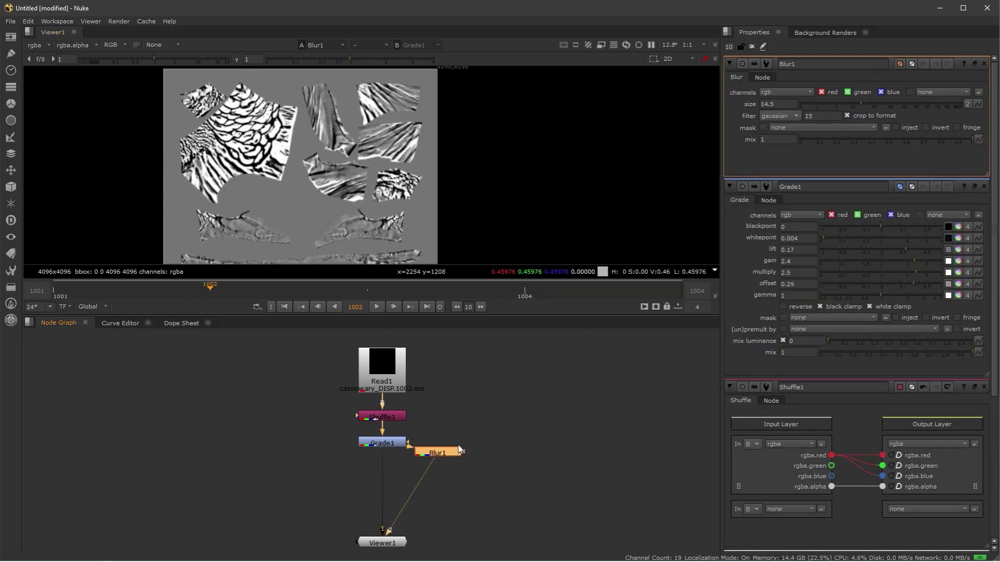
{"action": "key", "text": "ctrl+z"}
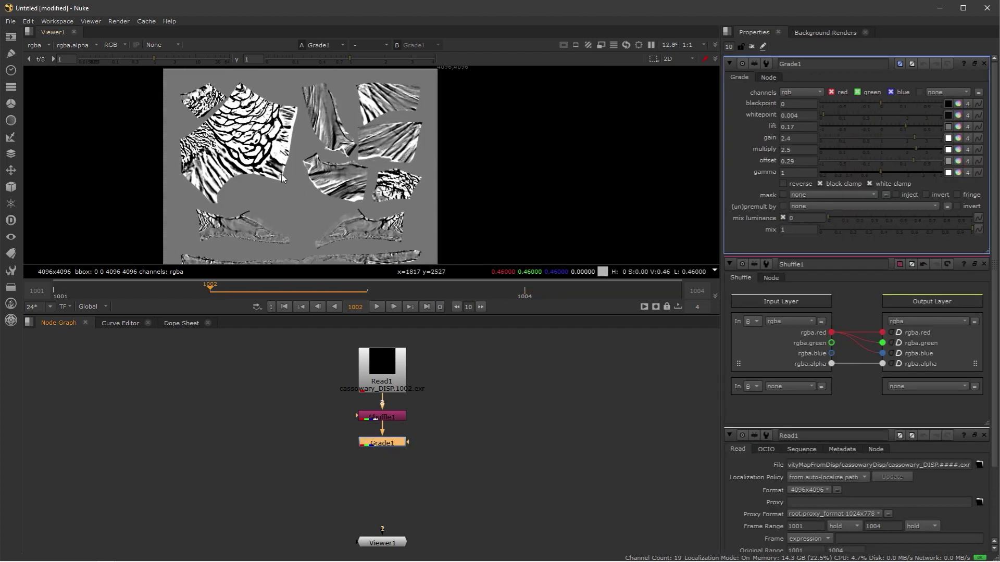
{"action": "scroll", "coordinate": [204, 122], "scroll_direction": "up", "scroll_amount": 2}
{"action": "middle_click_drag", "start_coordinate": [205, 122], "coordinate": [254, 107]}
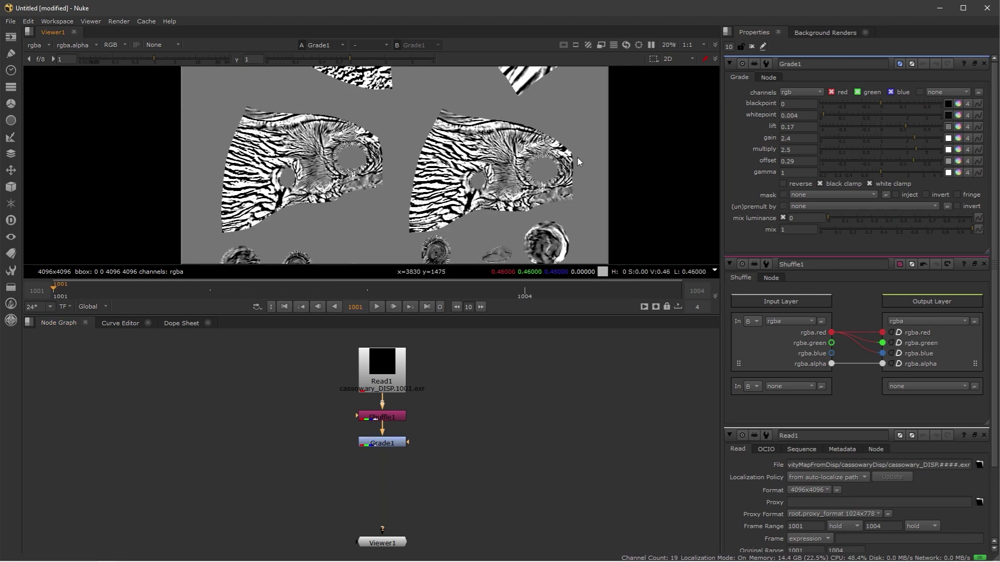
{"action": "scroll", "coordinate": [550, 157], "scroll_direction": "down", "scroll_amount": 3}
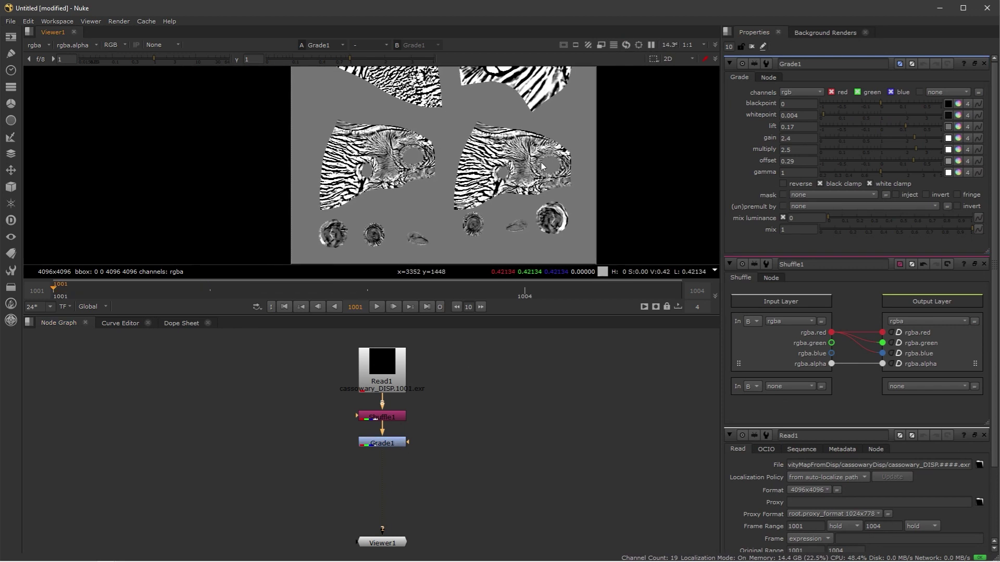
{"action": "scroll", "coordinate": [542, 165], "scroll_direction": "up", "scroll_amount": 4}
{"action": "left_click", "coordinate": [389, 445]}
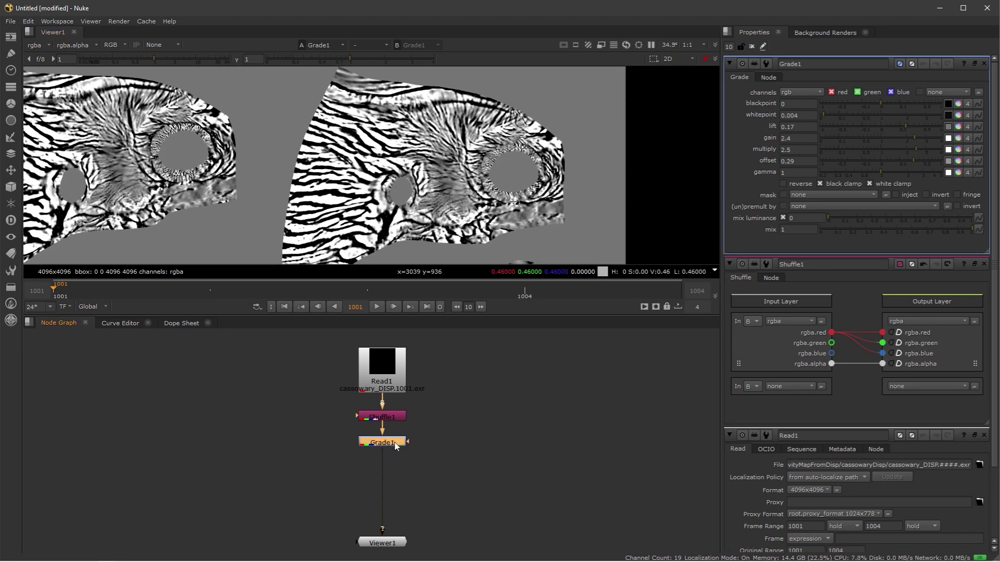
Step: Add a Write node after Grade1 writing nukeCavity.####.tif into the nukeCavity folder
{"action": "left_click_drag", "start_coordinate": [396, 446], "coordinate": [396, 455]}
{"action": "key", "text": "w"}
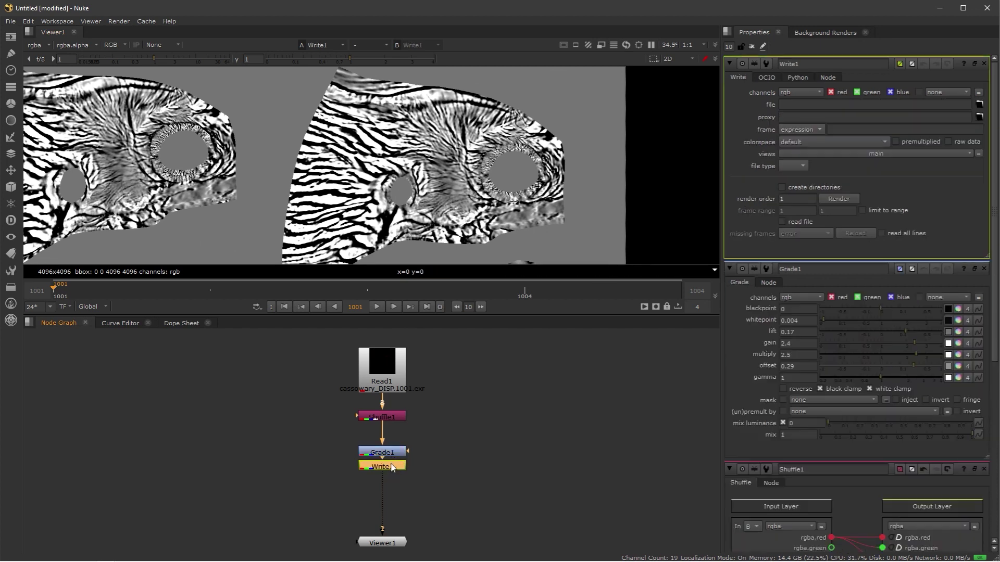
{"action": "left_click", "coordinate": [979, 105]}
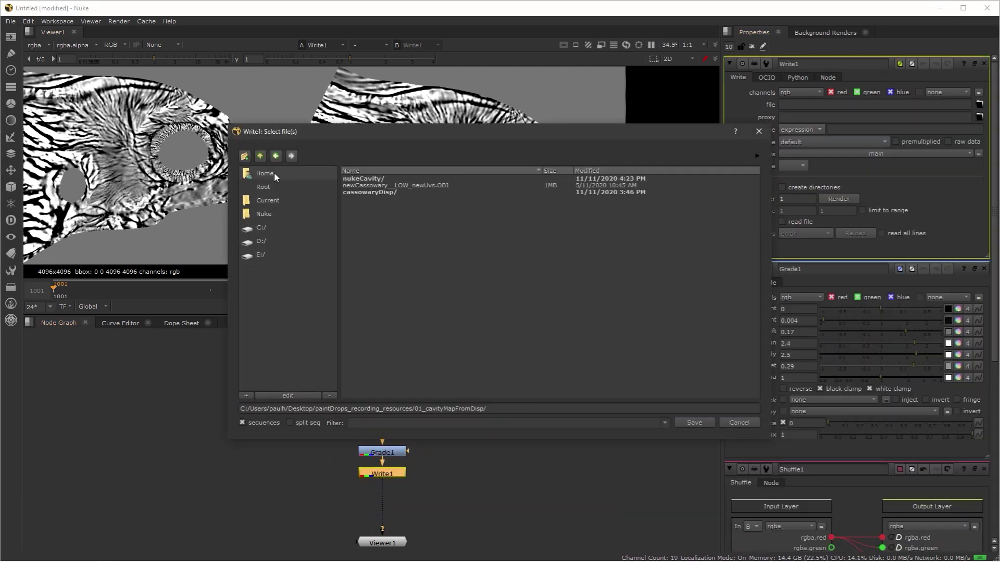
{"action": "double_click", "coordinate": [374, 179]}
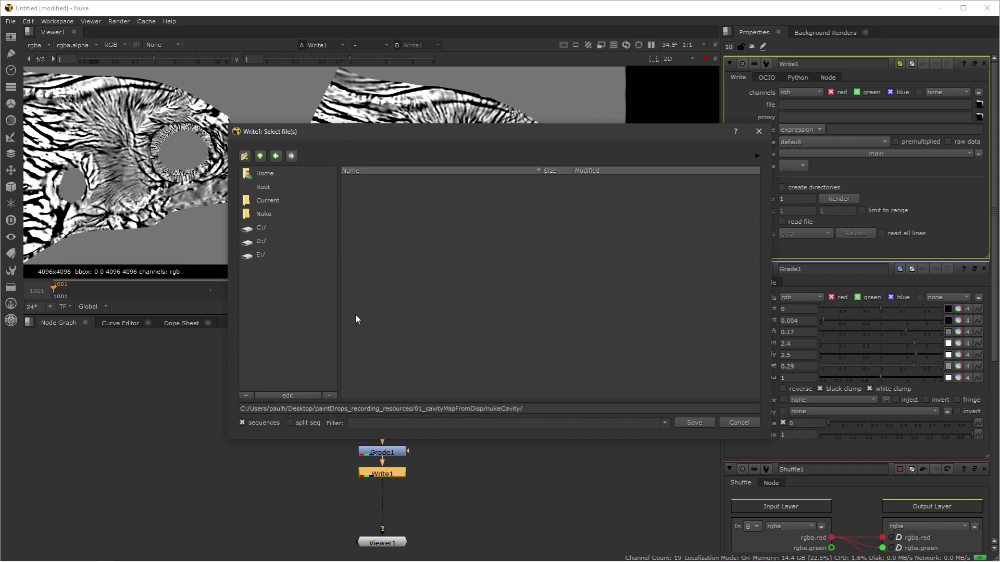
{"action": "left_click", "coordinate": [530, 412]}
{"action": "type", "text": "nukeC"}
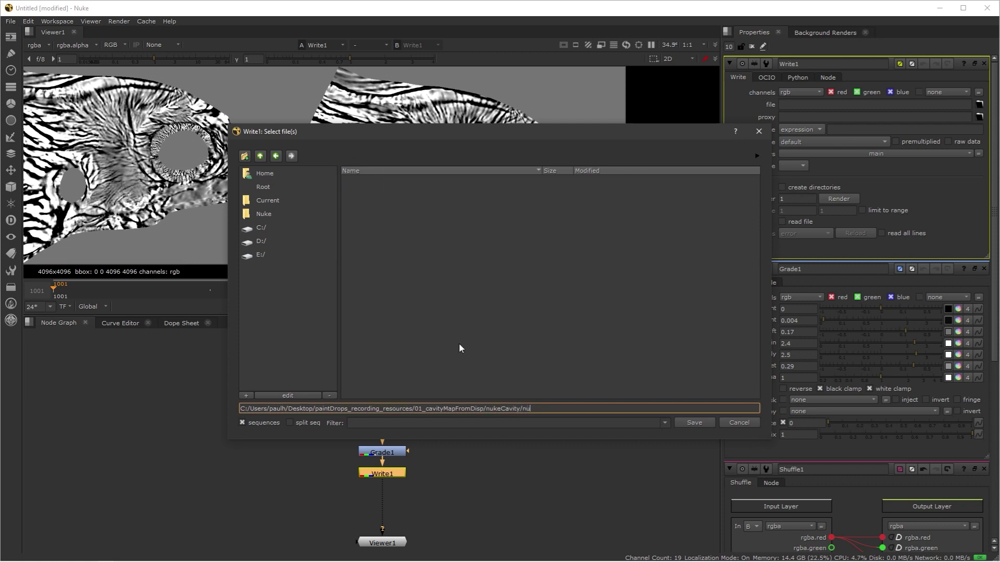
{"action": "type", "text": "avity.####.tif"}
{"action": "key", "text": "Return"}
Step: Set the TIFF data type to 16 bit and render frames 1001–1004
{"action": "left_click", "coordinate": [790, 189]}
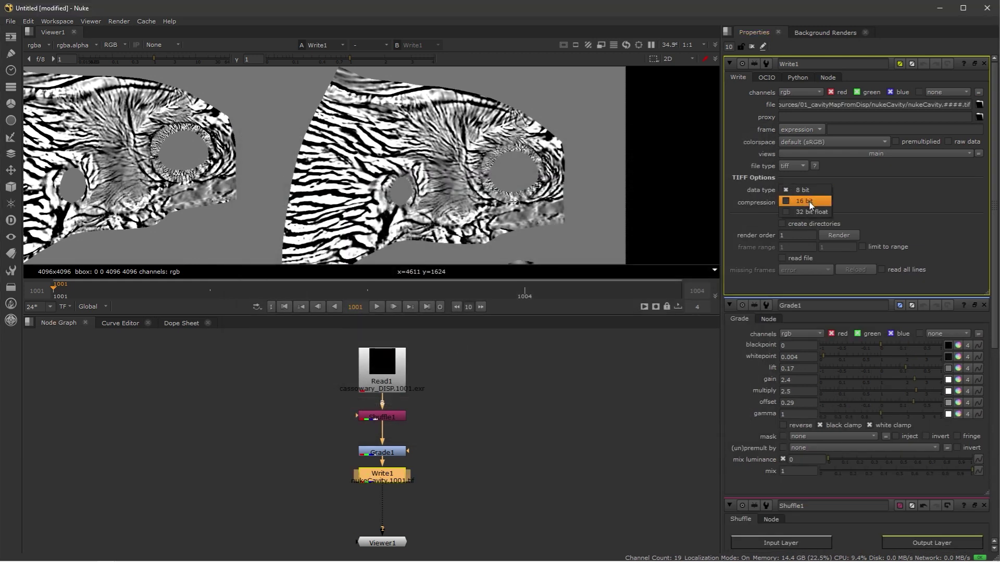
{"action": "left_click", "coordinate": [809, 202]}
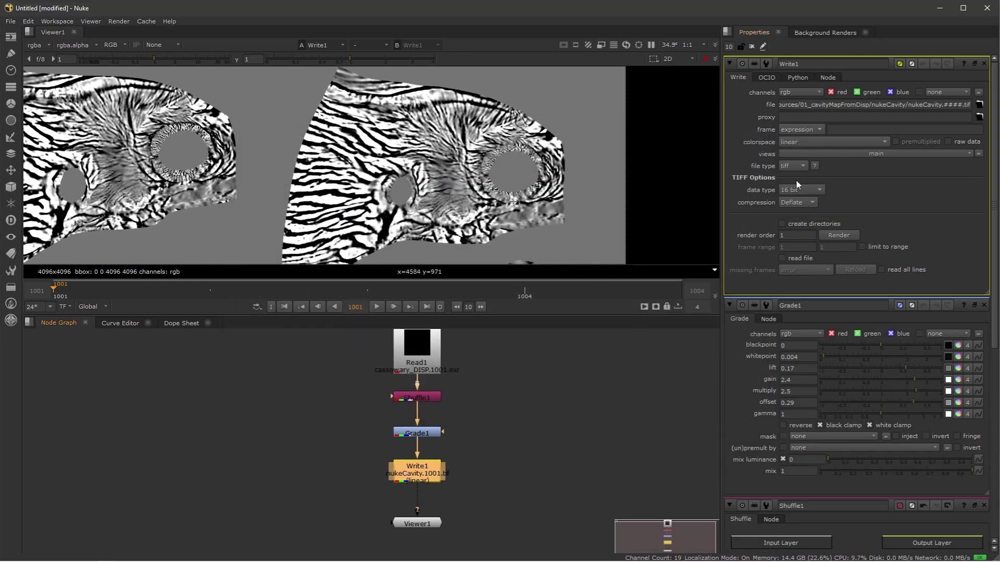
{"action": "left_click", "coordinate": [846, 236]}
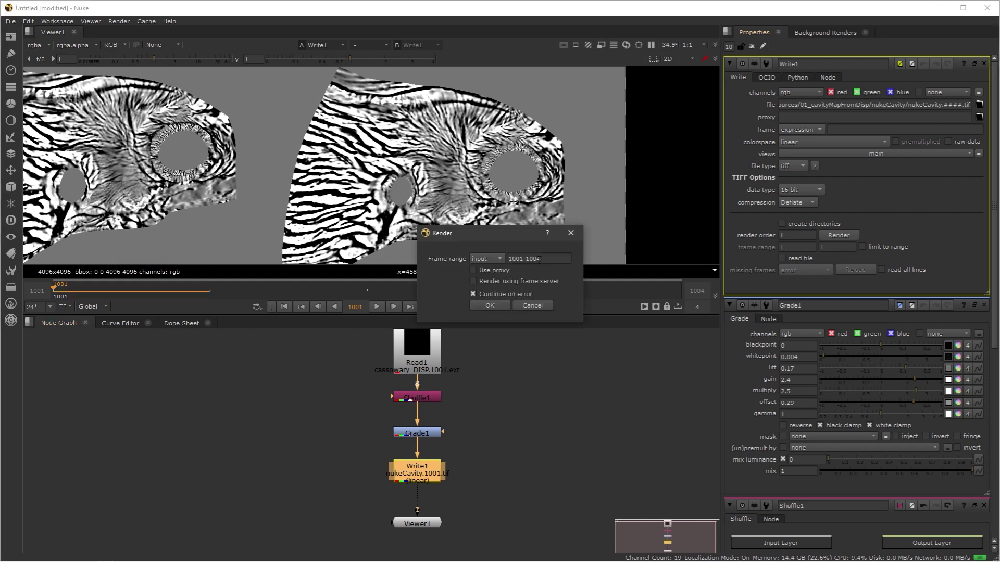
{"action": "left_click", "coordinate": [495, 307]}
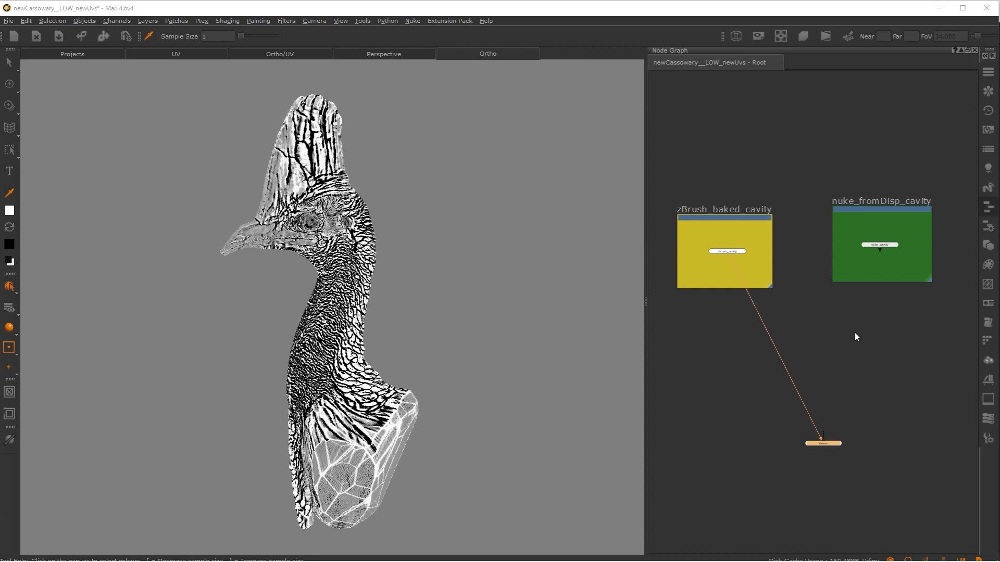
Step: Display the zBrush_baked_cavity node on the model and orbit around the cassowary head
{"action": "left_click", "coordinate": [736, 250]}
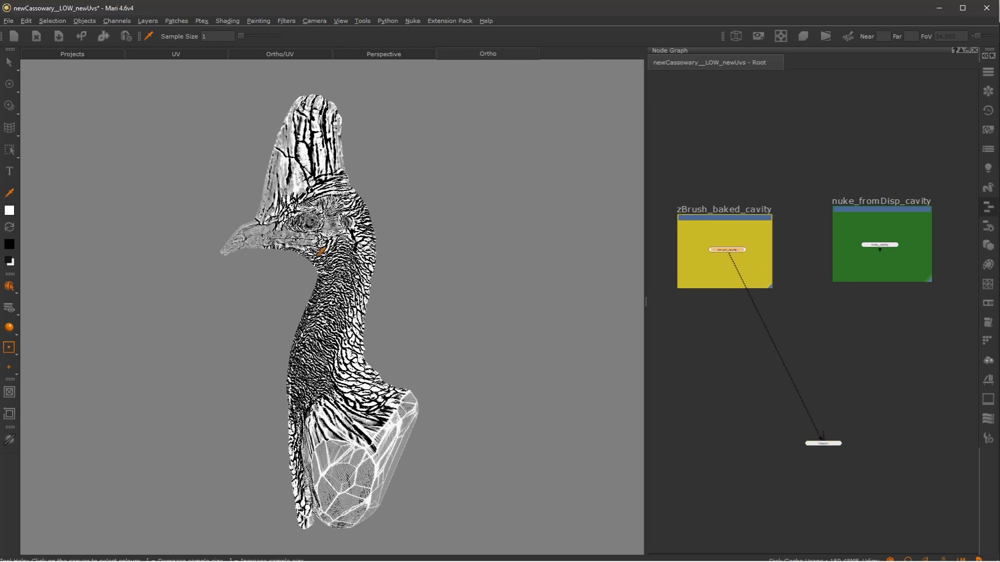
{"action": "scroll", "coordinate": [320, 252], "scroll_direction": "up", "scroll_amount": 10}
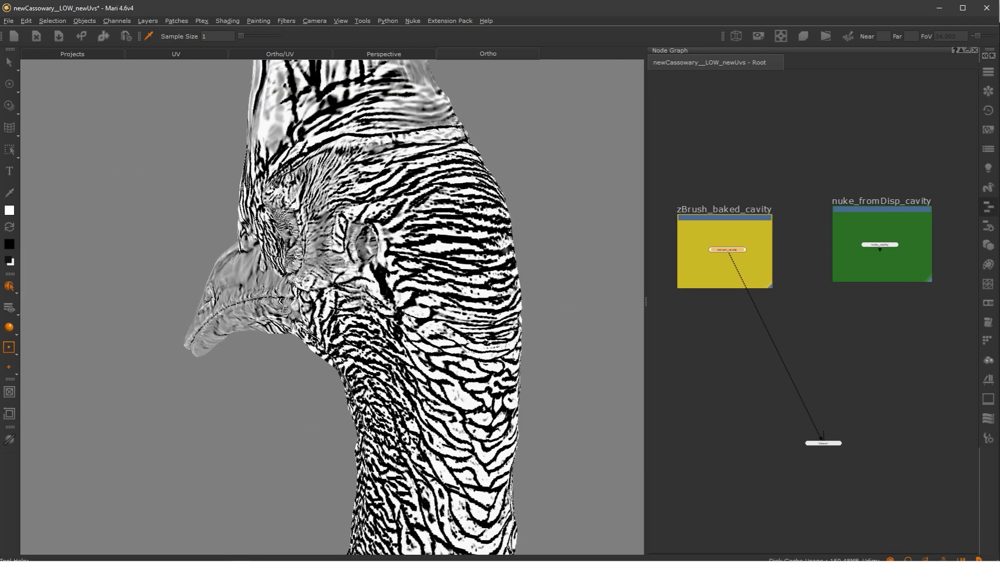
{"action": "scroll", "coordinate": [334, 348], "scroll_direction": "up", "scroll_amount": 10}
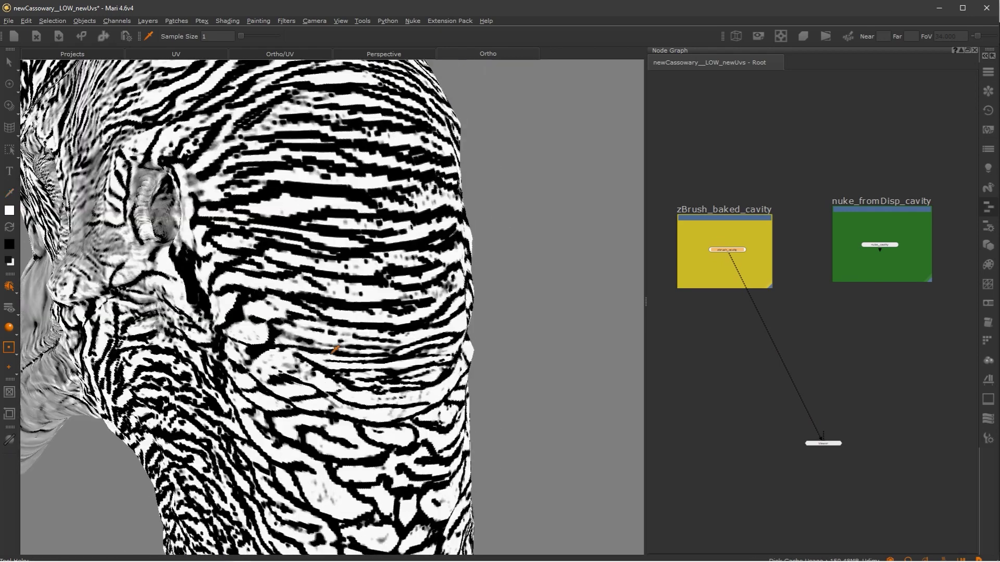
{"action": "left_click_drag", "start_coordinate": [422, 276], "coordinate": [313, 316], "text": "alt"}
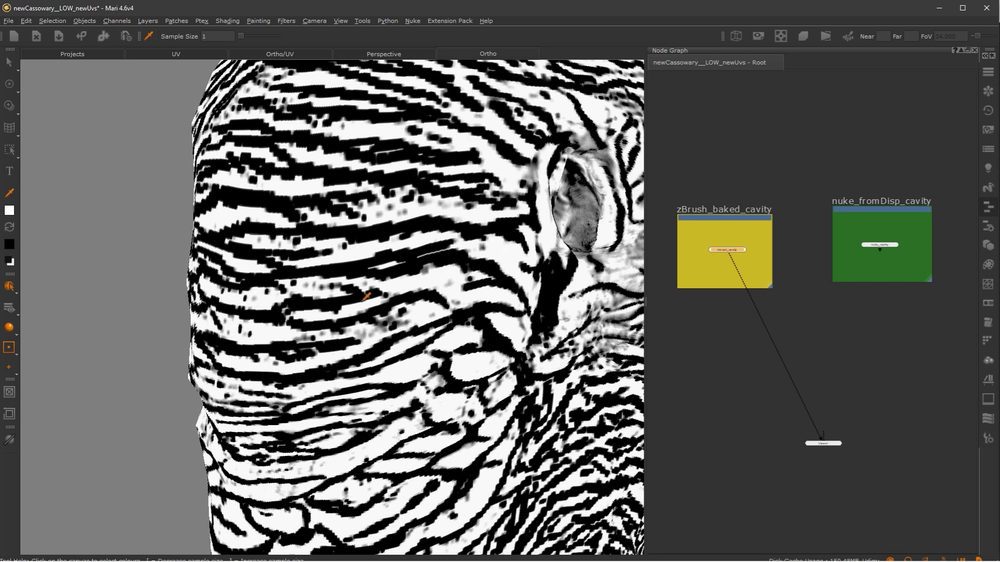
{"action": "right_click_drag", "start_coordinate": [384, 303], "coordinate": [252, 334], "text": "alt"}
{"action": "left_click_drag", "start_coordinate": [252, 335], "coordinate": [336, 305], "text": "alt"}
{"action": "middle_click_drag", "start_coordinate": [337, 306], "coordinate": [358, 293]}
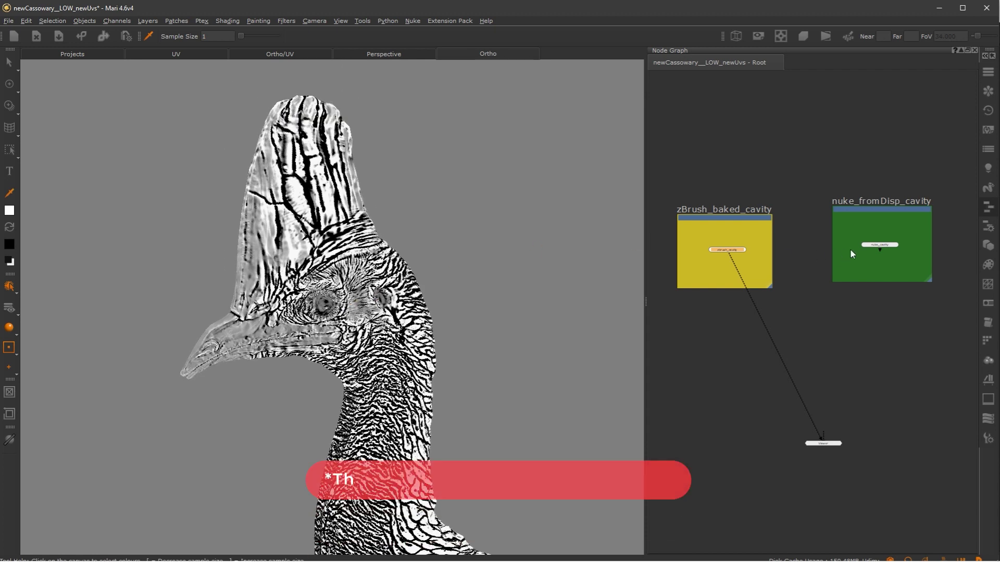
{"action": "left_click", "coordinate": [878, 247]}
Step: Show nuke_fromDisp_cavity on the model and orbit the head and neck to compare
{"action": "key", "text": "1"}
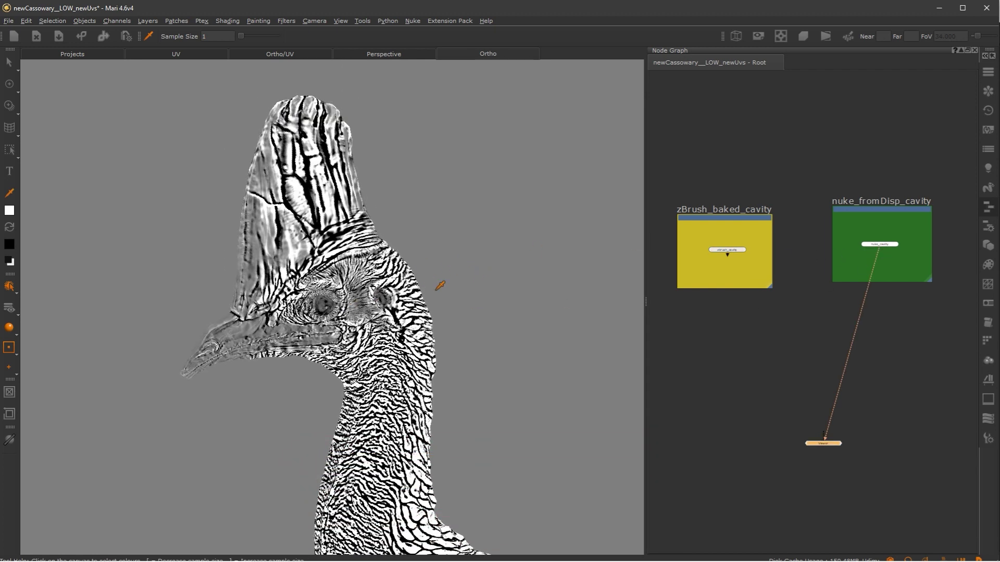
{"action": "right_click_drag", "start_coordinate": [440, 285], "coordinate": [563, 333], "text": "alt"}
{"action": "left_click_drag", "start_coordinate": [562, 333], "coordinate": [536, 338], "text": "alt"}
{"action": "middle_click_drag", "start_coordinate": [562, 359], "coordinate": [382, 299], "text": "alt"}
{"action": "left_click_drag", "start_coordinate": [382, 299], "coordinate": [250, 313], "text": "alt"}
{"action": "middle_click_drag", "start_coordinate": [419, 450], "coordinate": [320, 216], "text": "alt"}
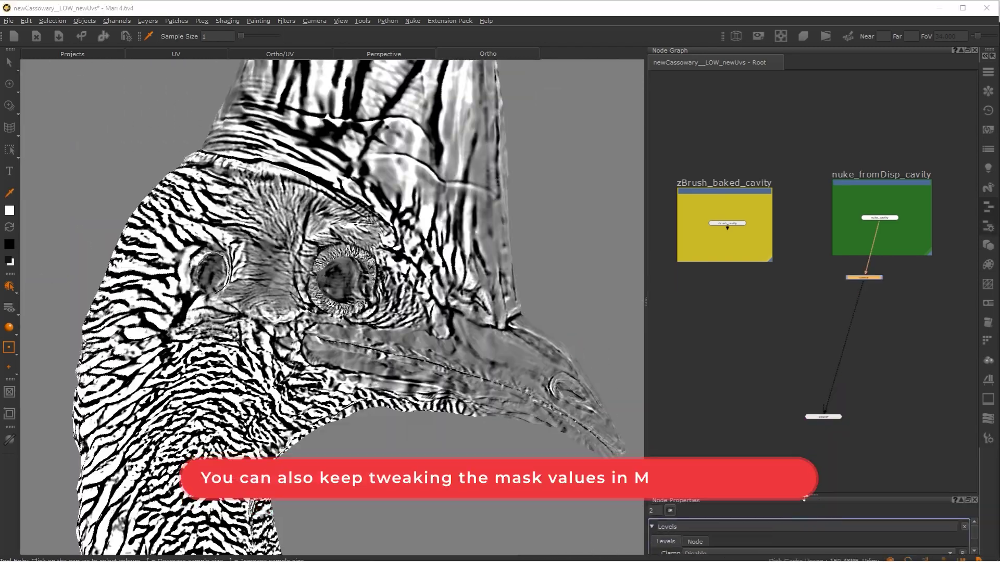
Step: In Levels, try then reset mid and input white, and invert output to white 0, black 1
{"action": "left_click_drag", "start_coordinate": [804, 498], "coordinate": [804, 345]}
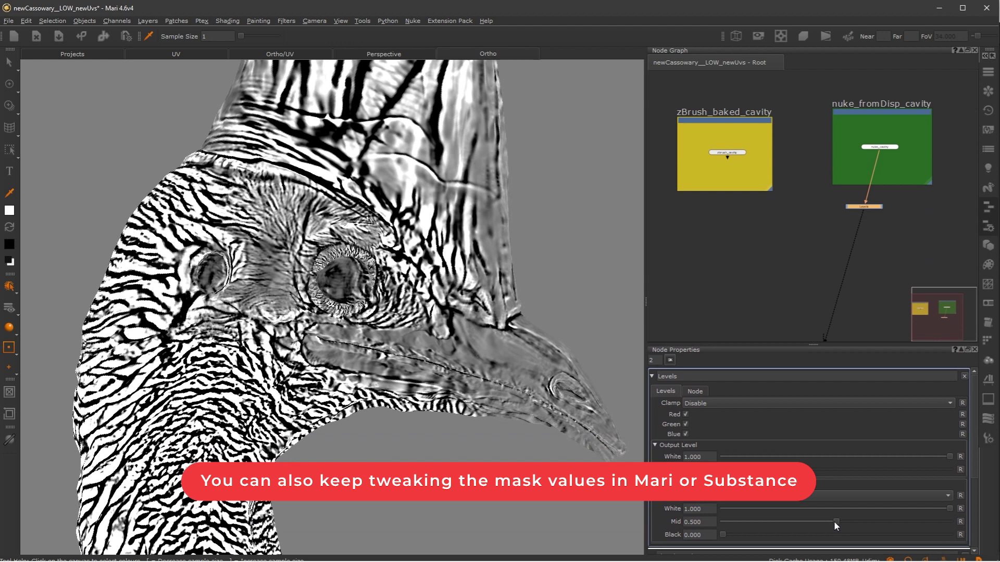
{"action": "left_click_drag", "start_coordinate": [834, 522], "coordinate": [894, 521]}
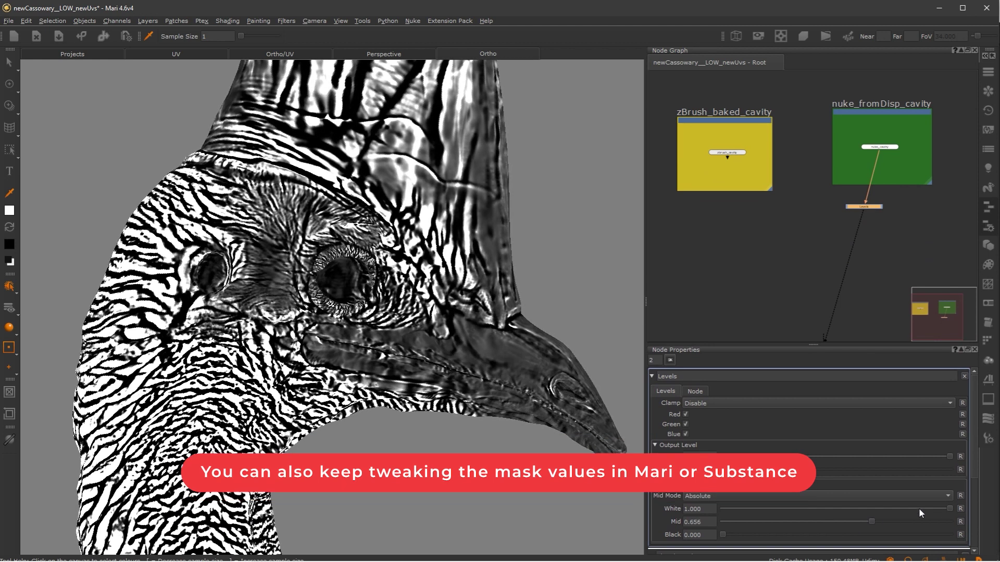
{"action": "left_click_drag", "start_coordinate": [949, 508], "coordinate": [869, 525]}
{"action": "left_click", "coordinate": [961, 510]}
{"action": "left_click", "coordinate": [961, 522]}
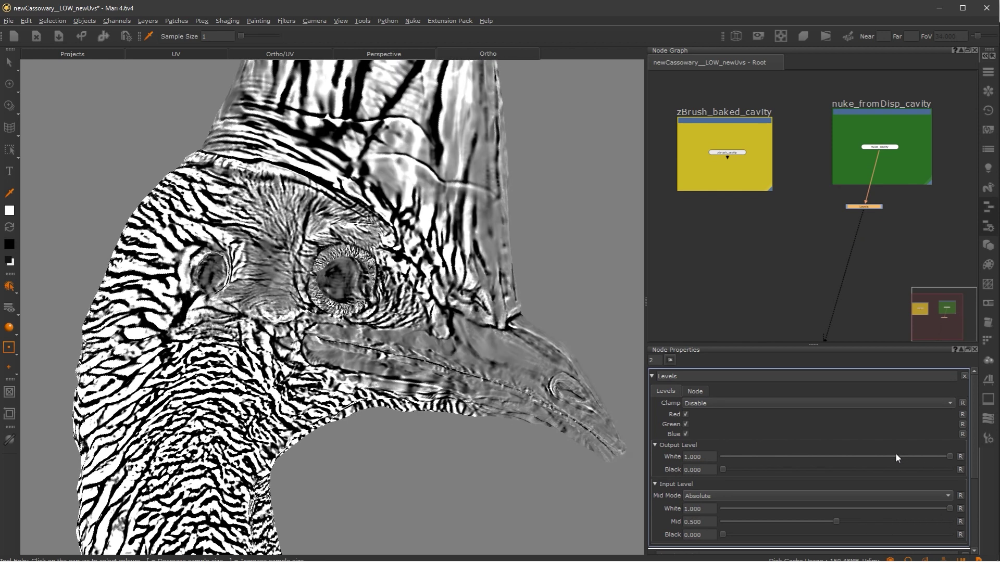
{"action": "left_click_drag", "start_coordinate": [723, 470], "coordinate": [710, 452]}
{"action": "scroll", "coordinate": [278, 323], "scroll_direction": "down", "scroll_amount": 4}
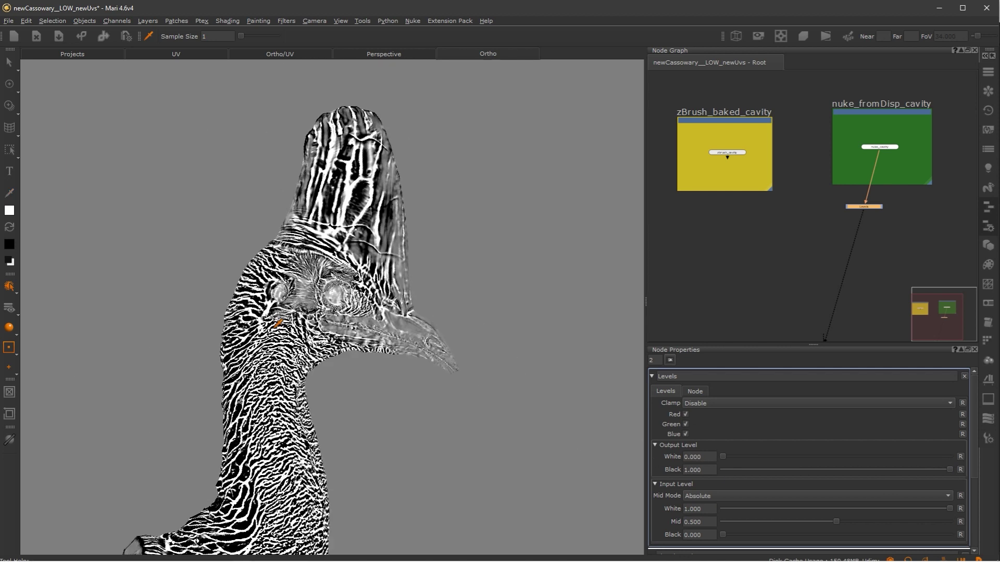
{"action": "middle_click_drag", "start_coordinate": [279, 323], "coordinate": [304, 284], "text": "alt"}
{"action": "scroll", "coordinate": [326, 322], "scroll_direction": "up", "scroll_amount": 5}
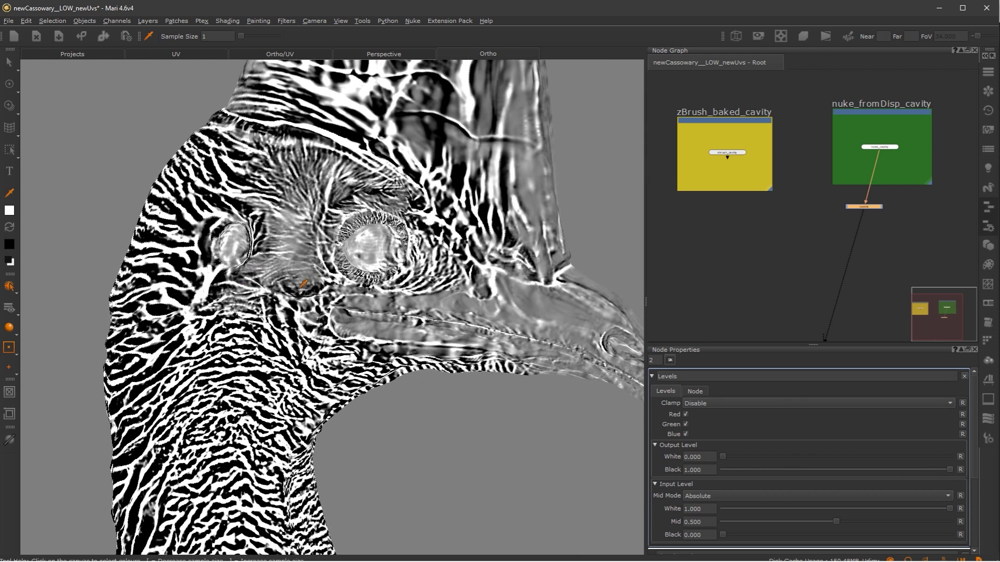